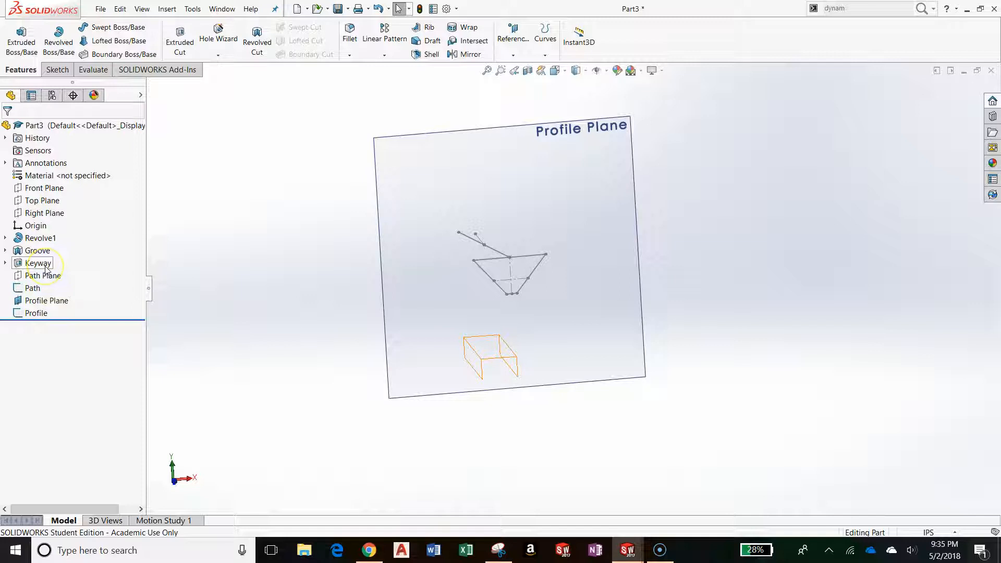
- Show the hidden solid body of the Revolve1 feature
click(149, 295)
right_click(41, 238)
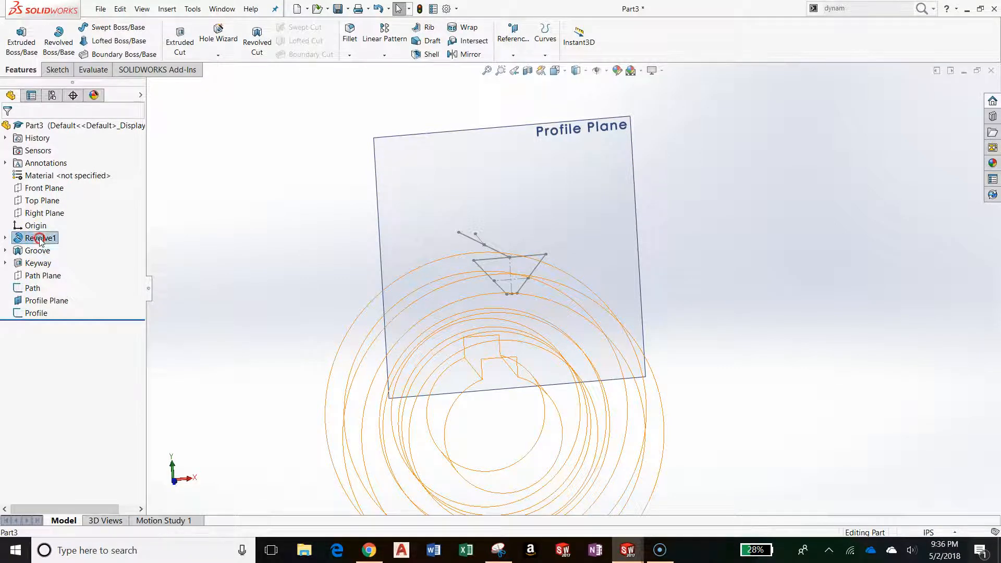
click(49, 223)
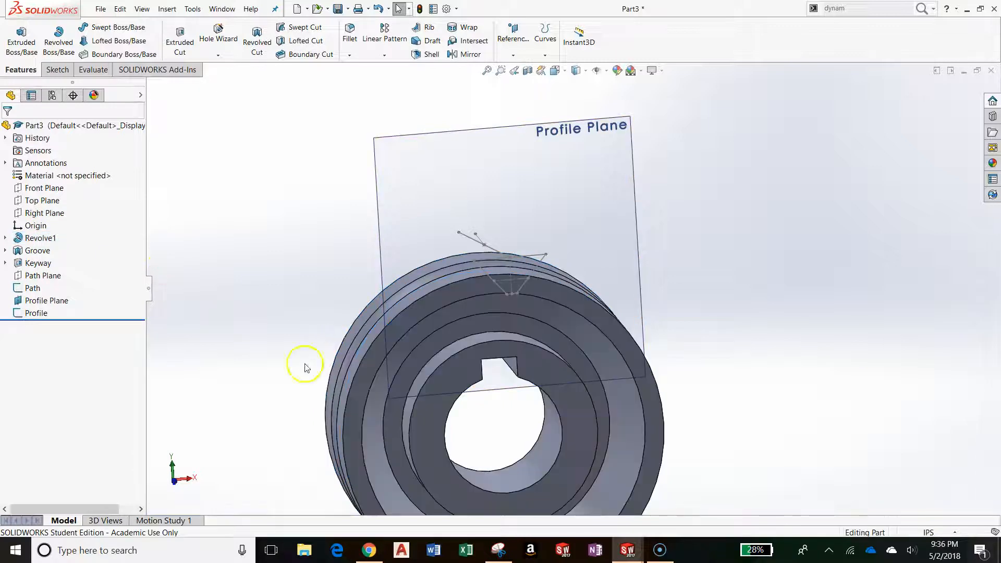
- Create a Swept Cut through the body's rim using the Profile sketch as the profile and the Path sketch as the path
scroll(453, 384, up, 5)
scroll(568, 376, down, 5)
middle_drag(576, 367, 624, 252)
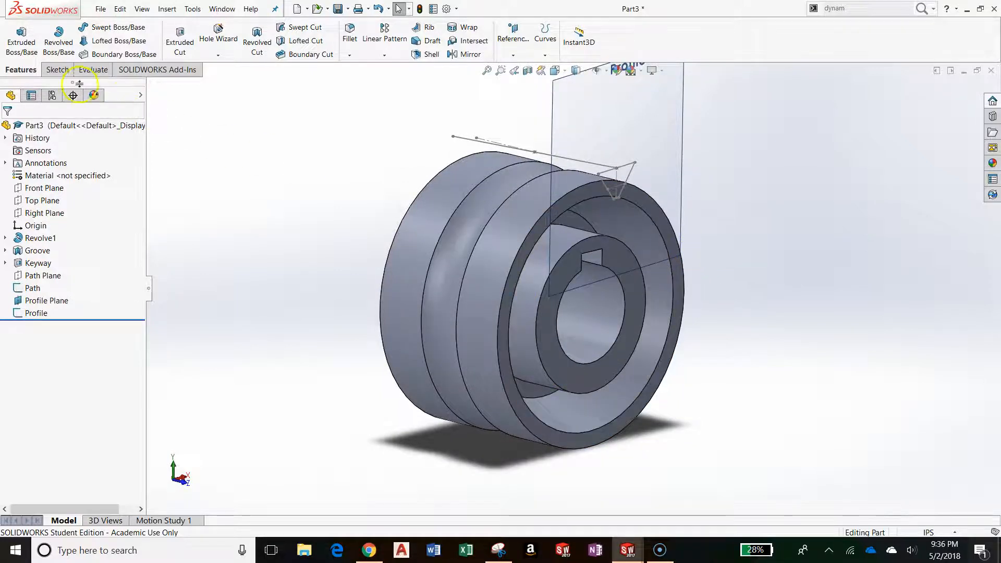
click(316, 31)
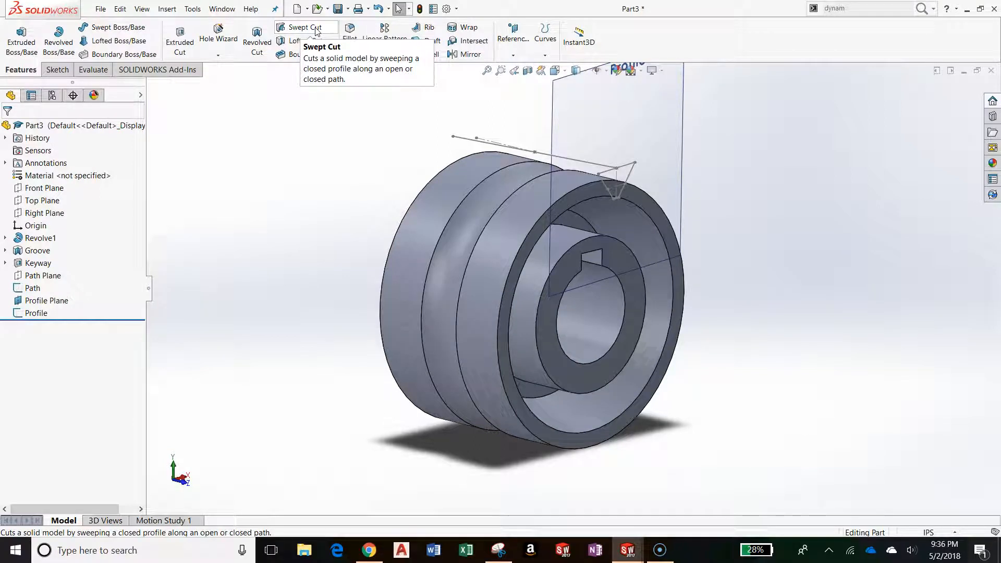
click(317, 30)
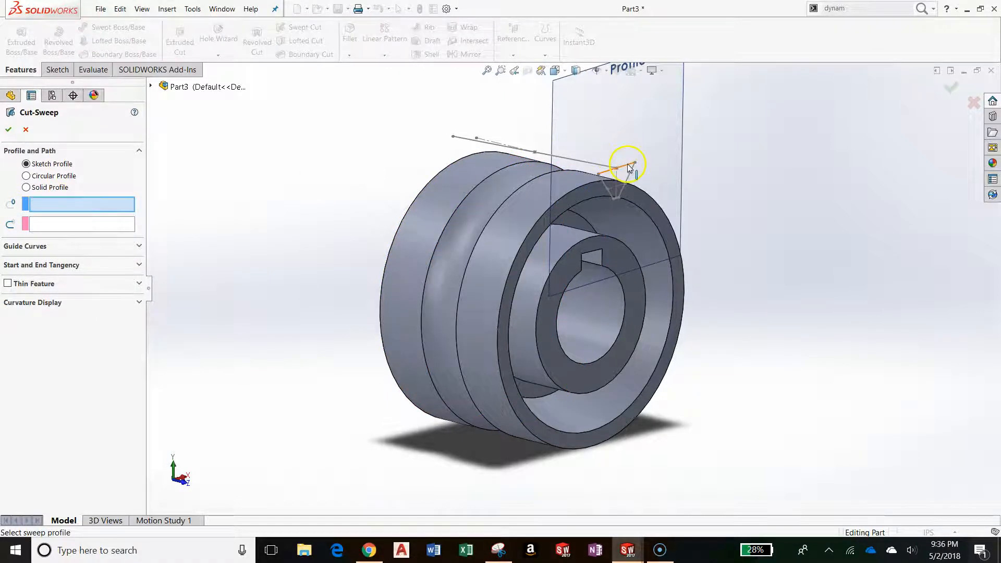
scroll(629, 167, down, 2)
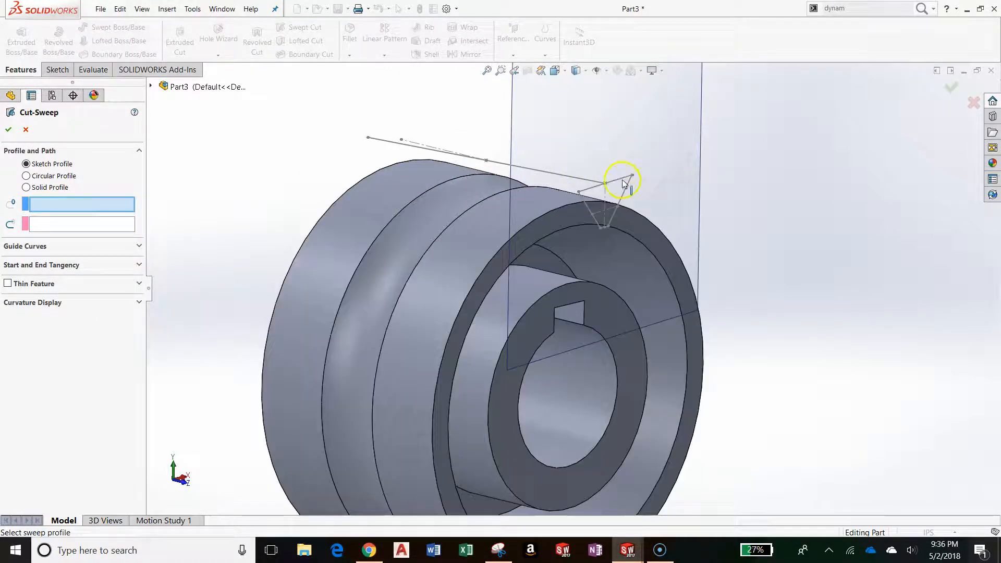
click(626, 181)
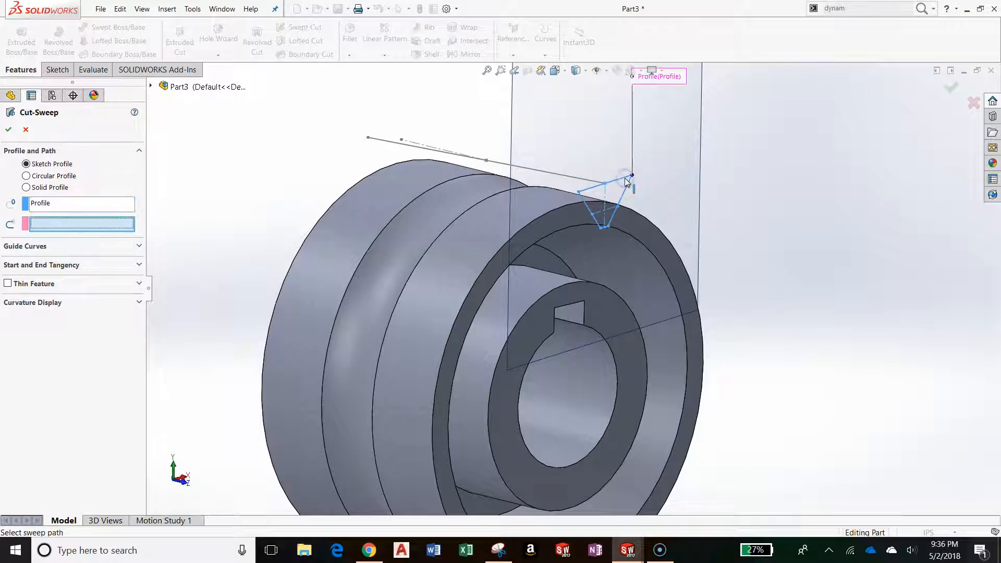
click(552, 176)
middle_drag(591, 216, 514, 161)
scroll(531, 263, up, 4)
scroll(531, 261, down, 4)
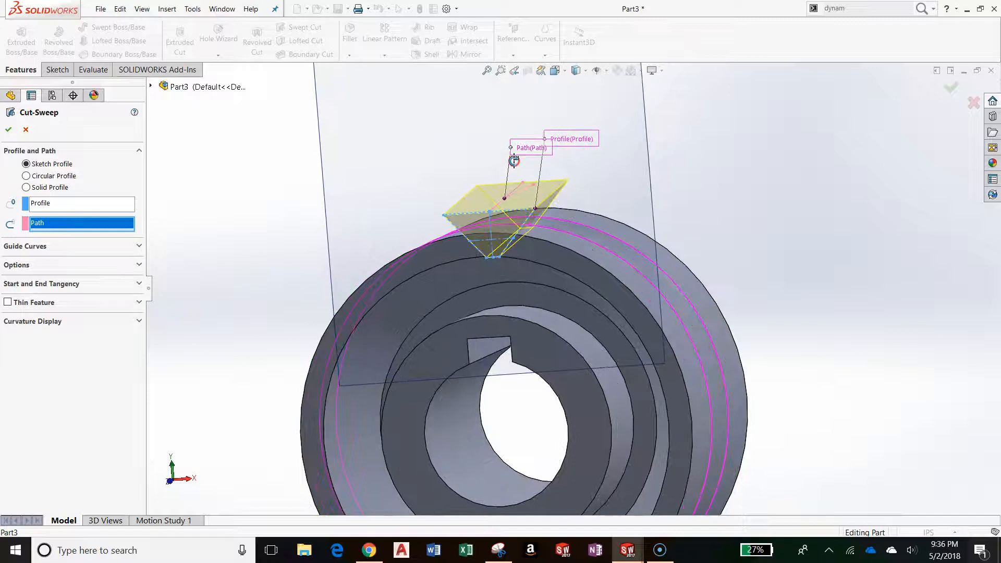
middle_drag(514, 161, 543, 197)
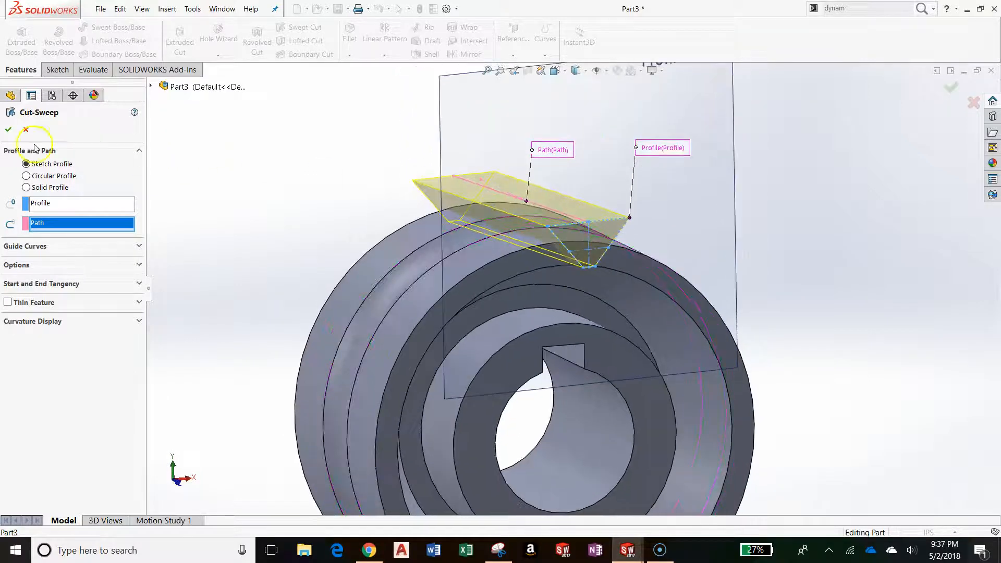
click(8, 134)
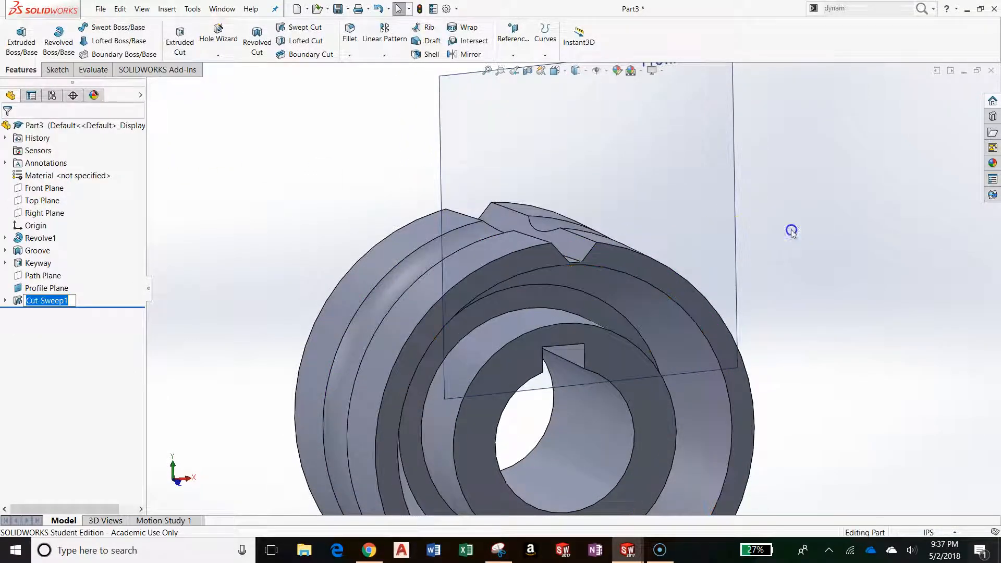
- Hide the Profile Plane in the model
scroll(624, 256, down, 2)
scroll(617, 253, up, 5)
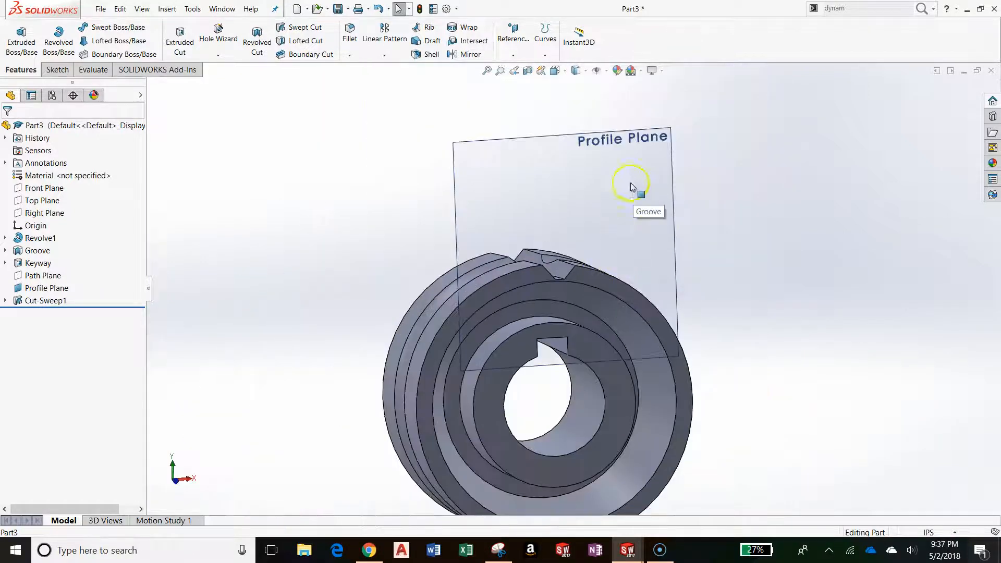
click(630, 184)
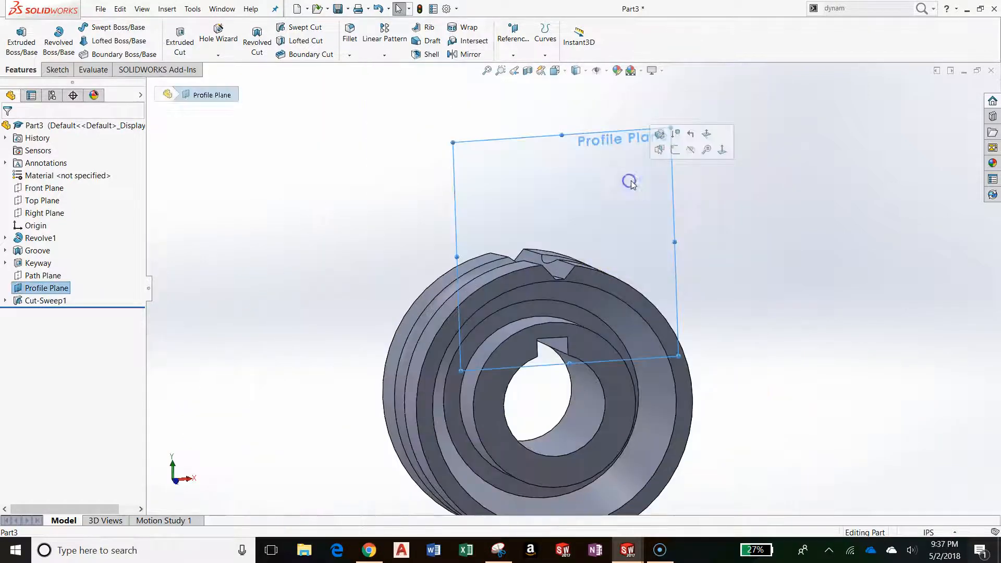
click(693, 150)
- Fillet the two long bottom edges of the swept tooth slot with a 0.015 in radius
scroll(520, 284, down, 3)
middle_drag(520, 284, 462, 348)
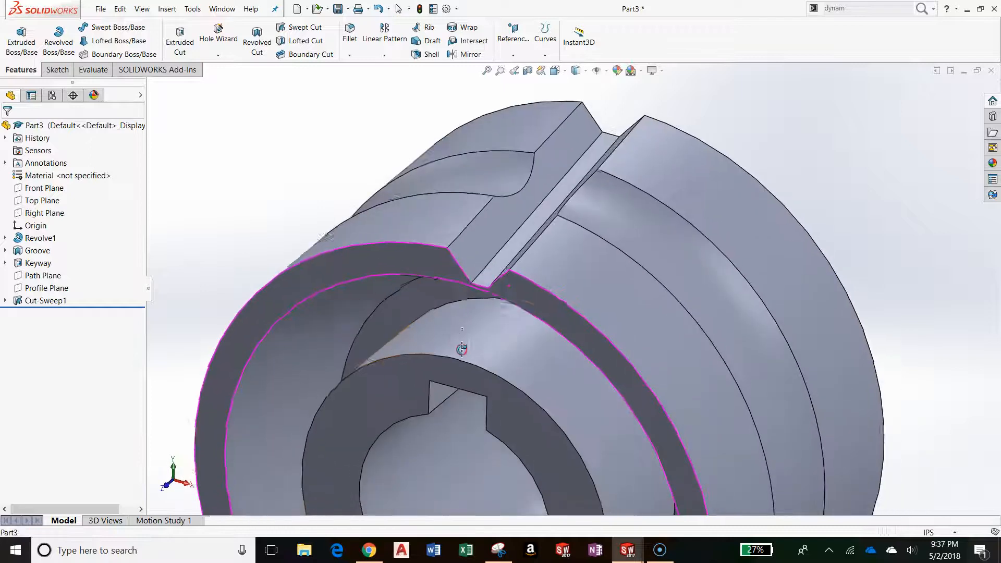
scroll(536, 212, down, 2)
click(358, 35)
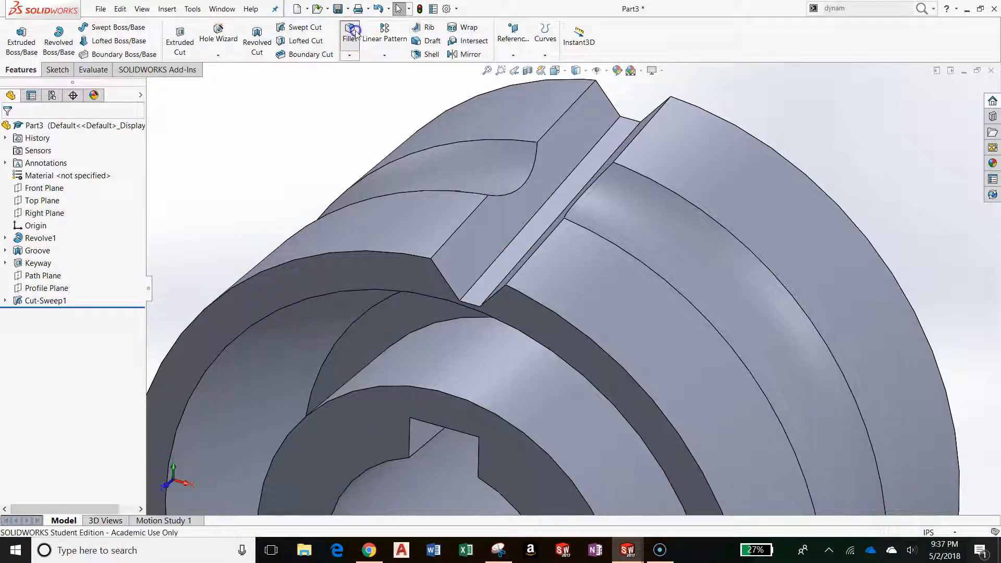
click(546, 206)
click(552, 211)
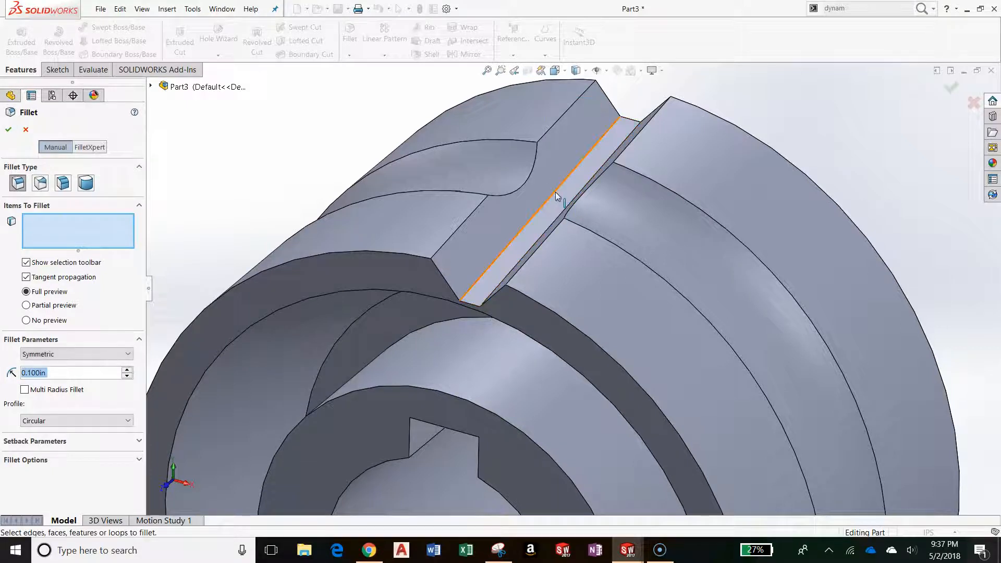
click(555, 191)
middle_drag(563, 210, 599, 230)
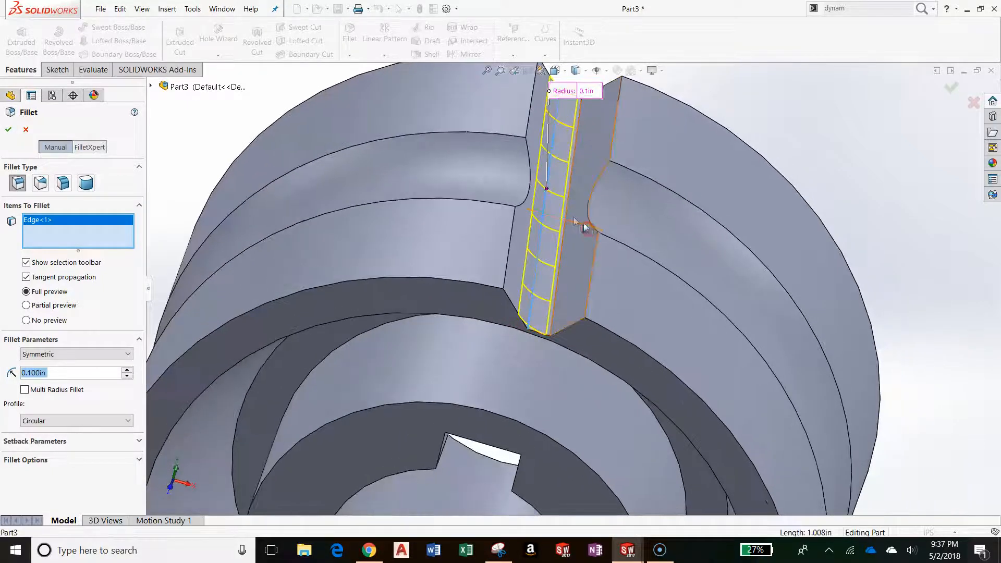
click(568, 210)
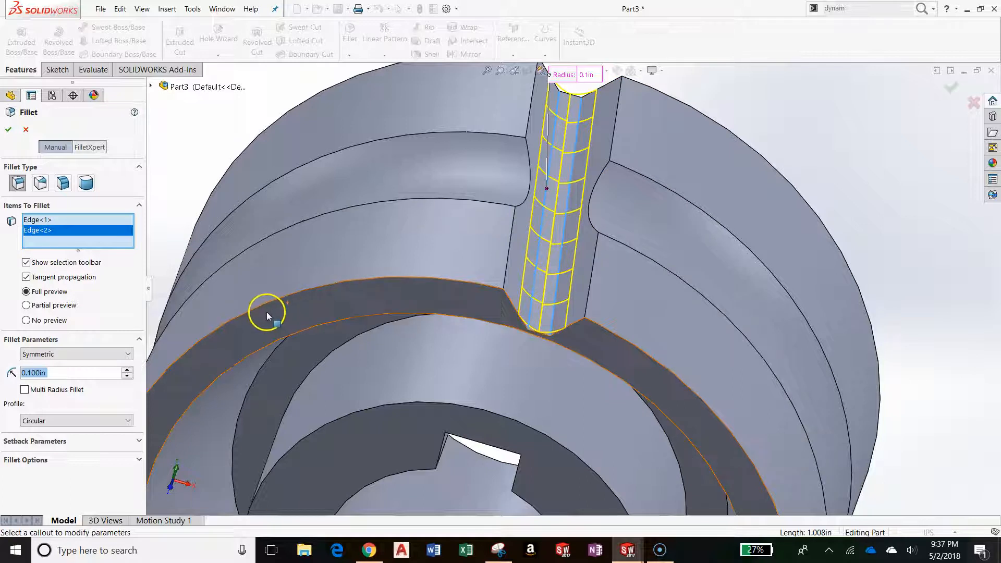
text(.015)
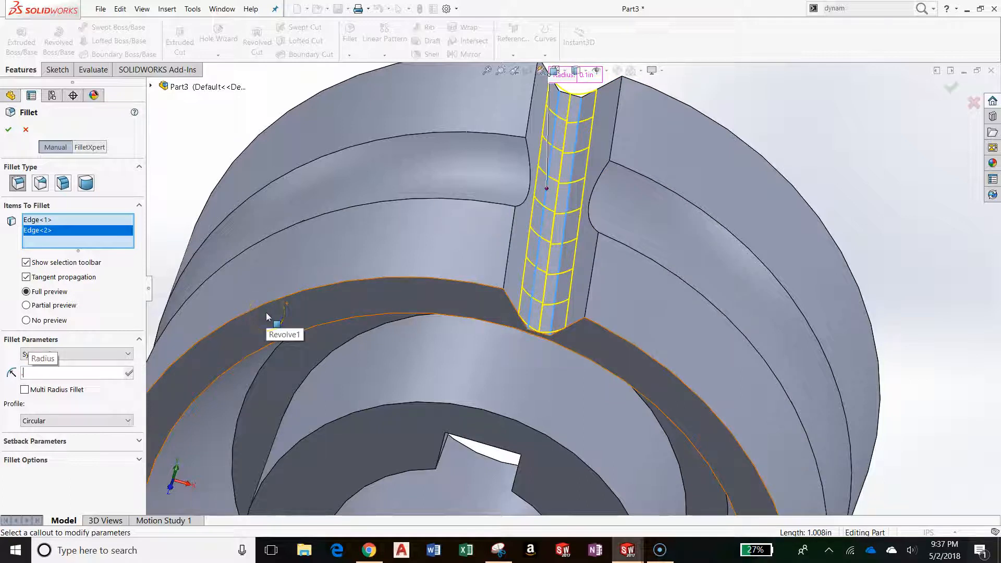
key(Return)
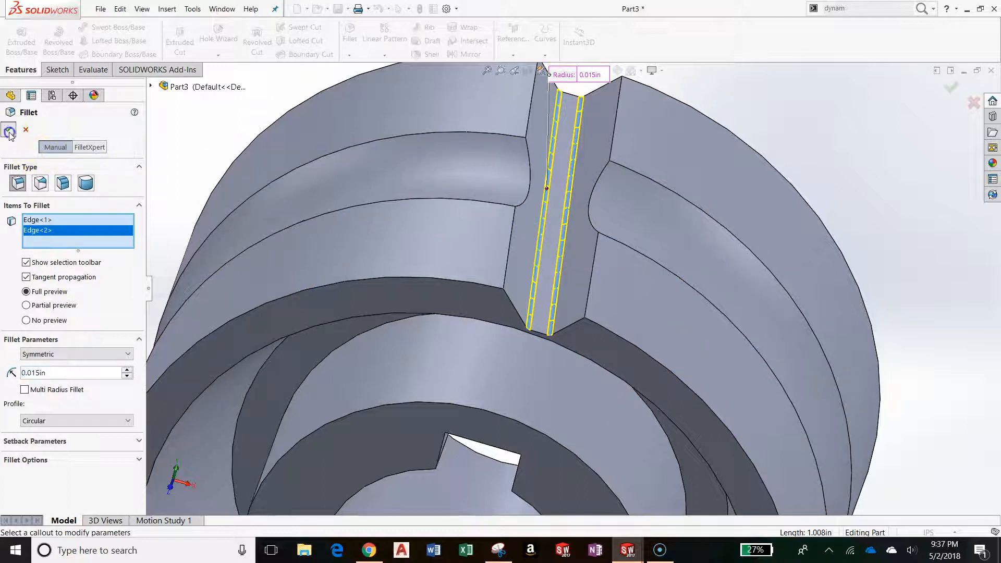
key(Return)
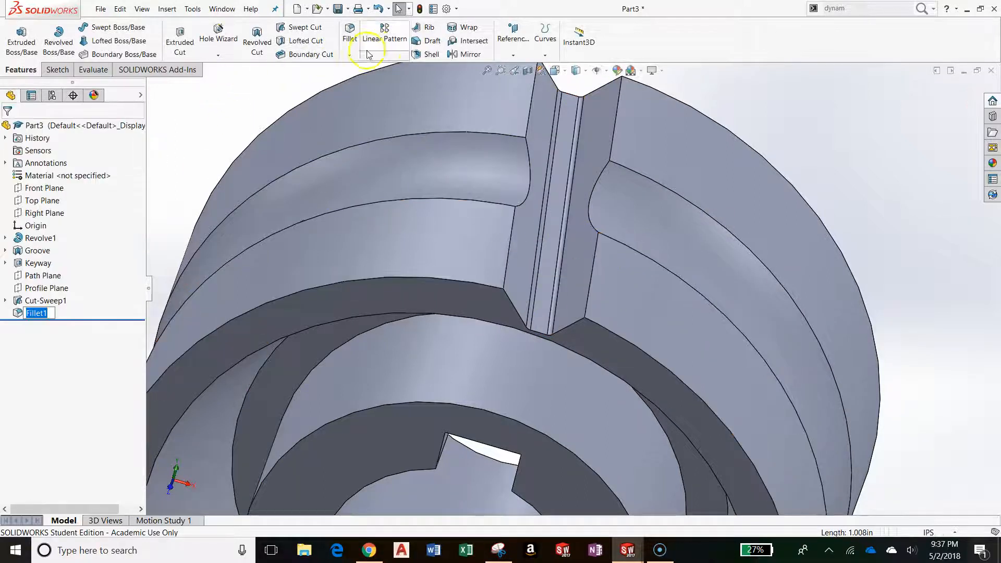
- Set up a Circular Pattern of Fillet1 around the hub's outer cylindrical face with 22 equally spaced instances over 360 degrees
click(400, 59)
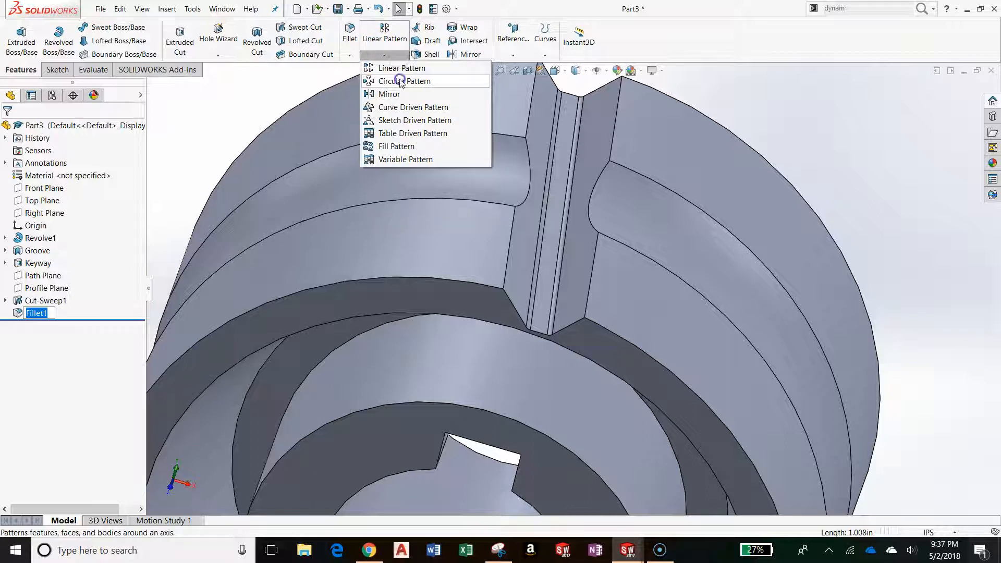
middle_drag(480, 295, 459, 264)
scroll(562, 318, up, 6)
scroll(639, 360, down, 2)
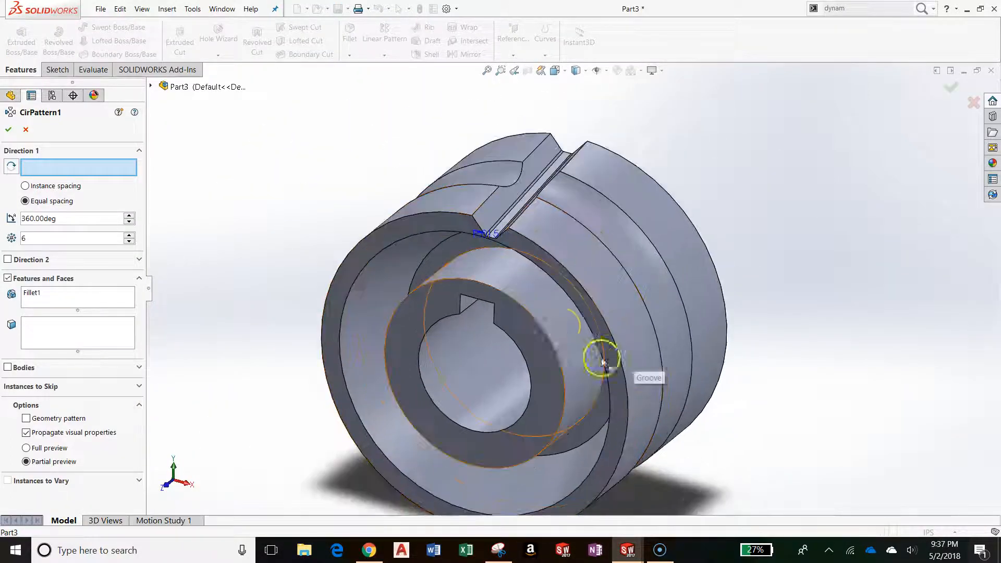
click(527, 289)
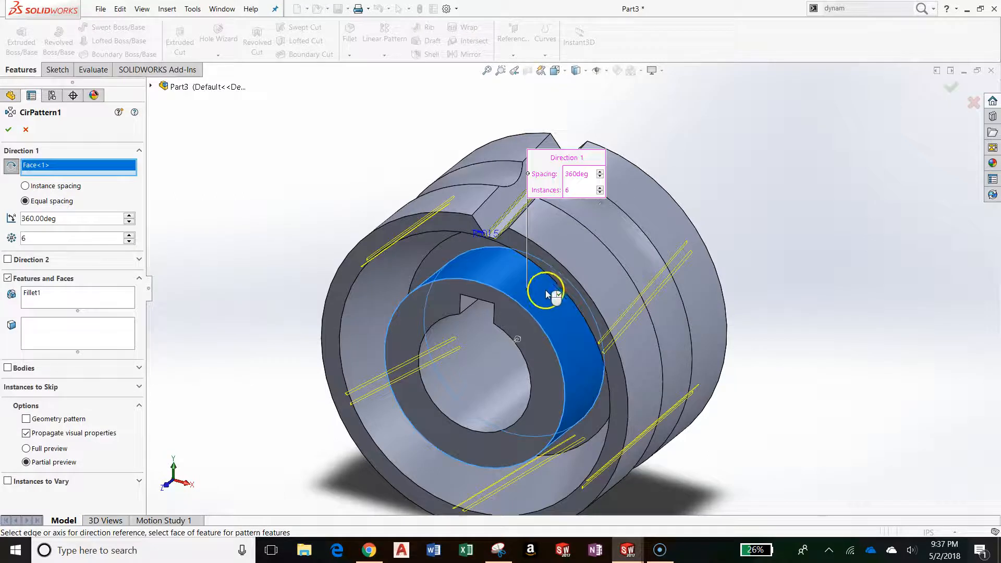
mouse_move(546, 302)
middle_down()
mouse_move(589, 287)
mouse_move(530, 296)
mouse_move(543, 312)
middle_up()
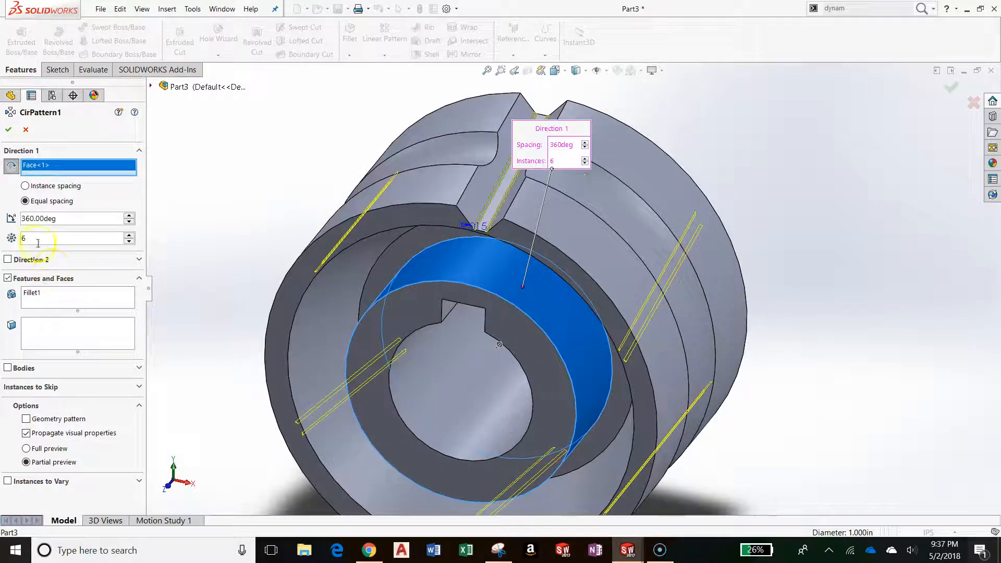
text(22)
key(Return)
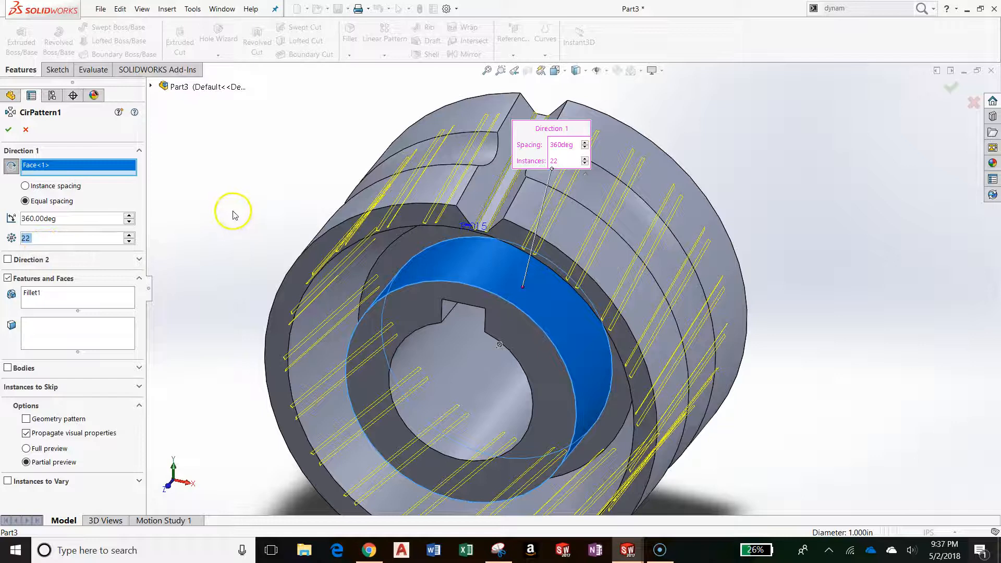
- Add Cut-Sweep1 to the features being patterned and complete the circular pattern
click(48, 304)
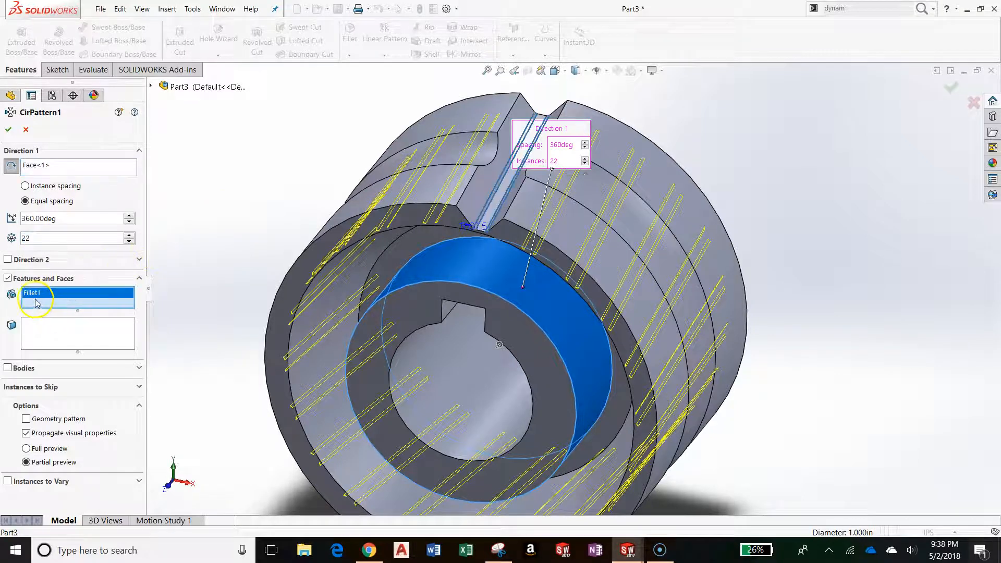
click(150, 87)
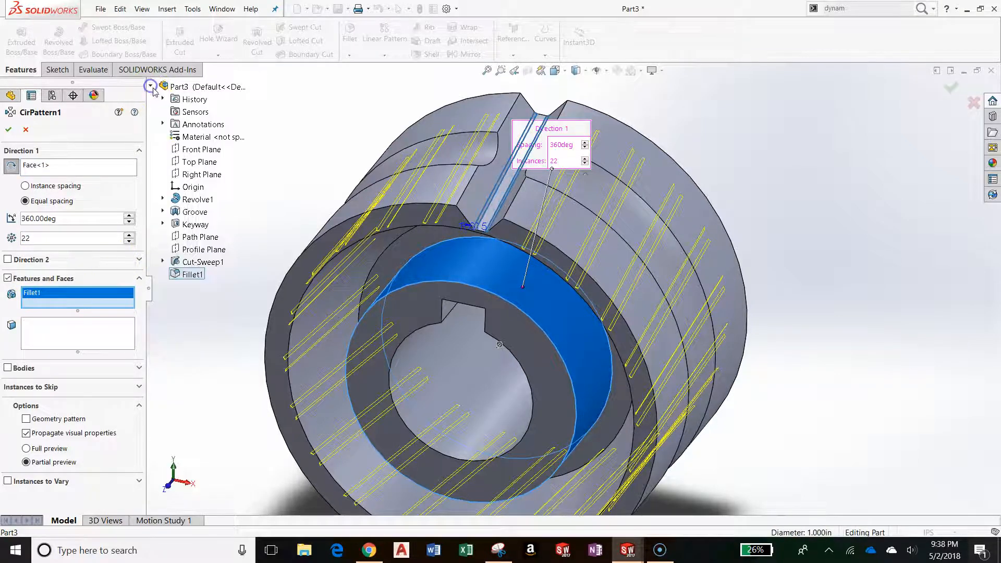
click(201, 263)
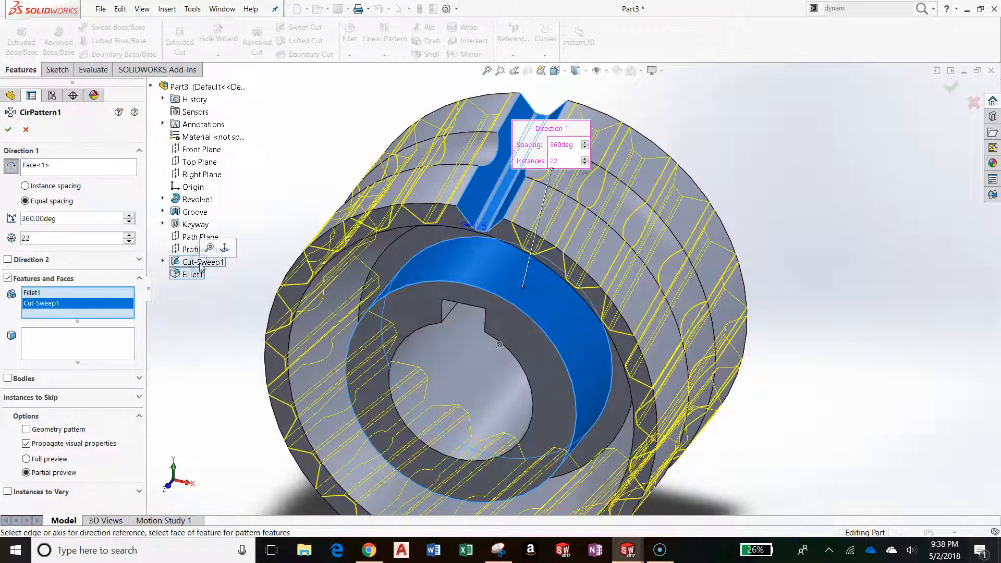
scroll(572, 319, up, 3)
mouse_move(574, 326)
middle_down()
mouse_move(530, 319)
mouse_move(591, 328)
middle_up()
click(73, 169)
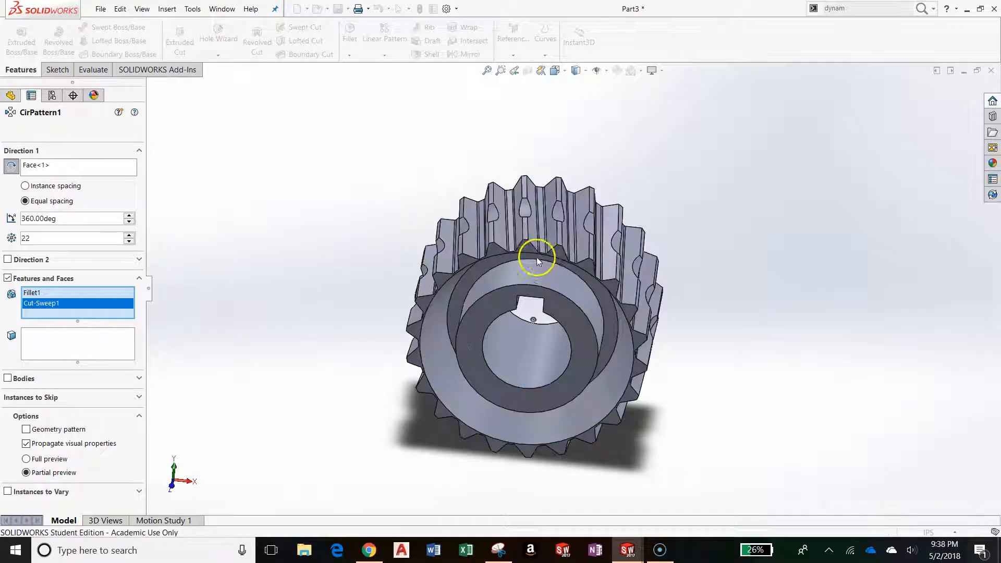
- Open the Groove feature's sketch, move its 1.700 diameter dimension clear of the body, and exit the sketch
click(694, 264)
scroll(576, 316, down, 3)
middle_drag(556, 285, 536, 268)
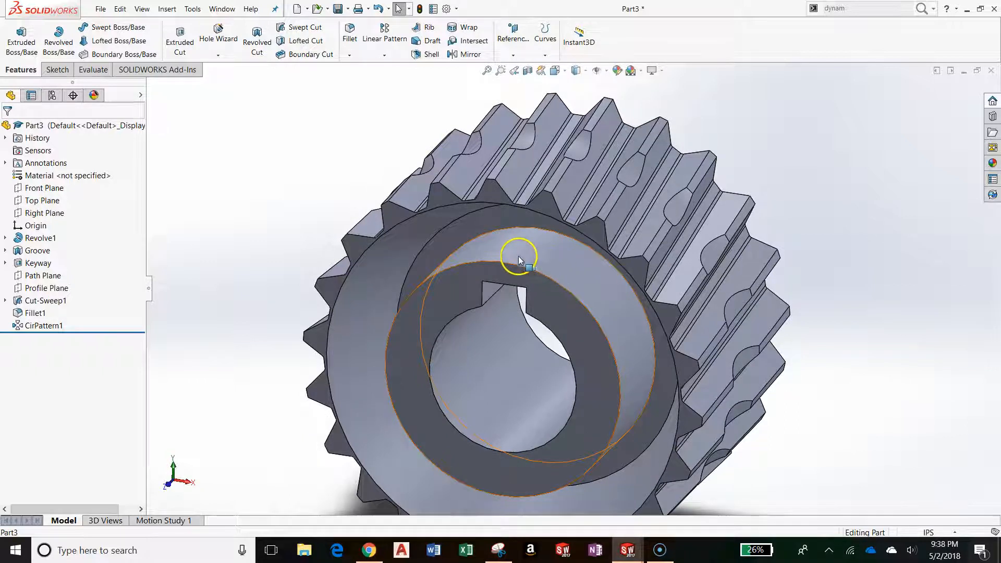
click(32, 252)
click(57, 219)
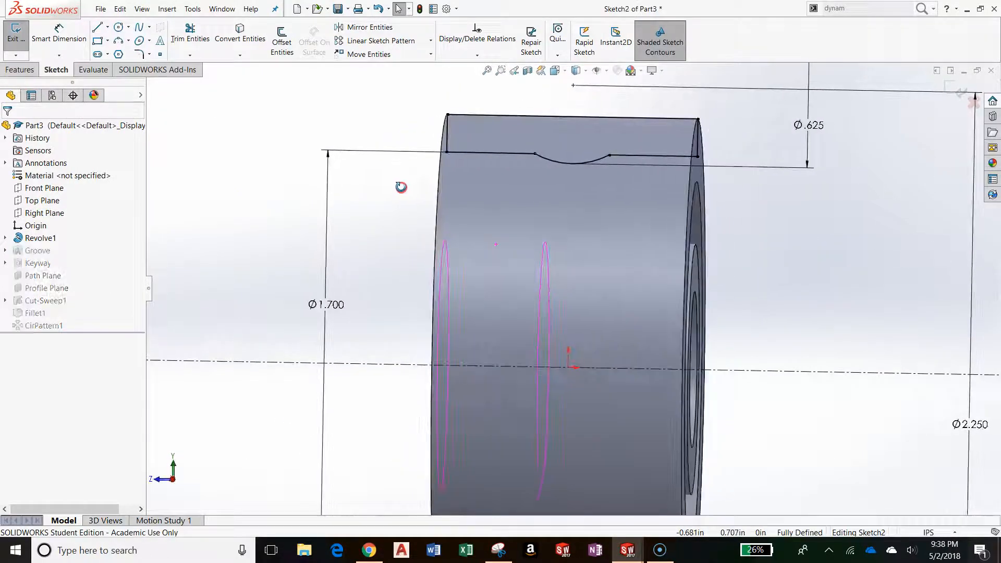
middle_drag(427, 184, 466, 232)
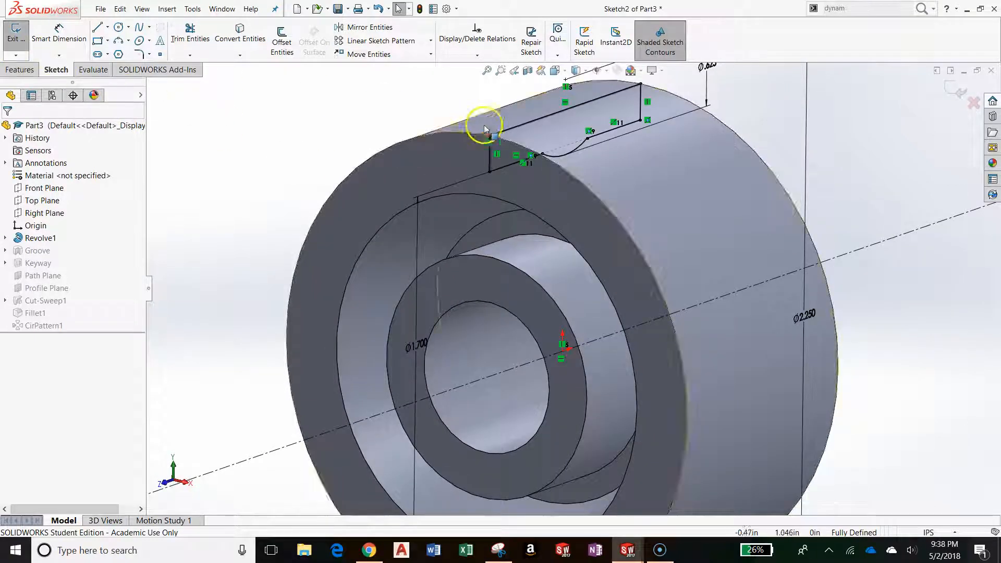
scroll(644, 177, up, 1)
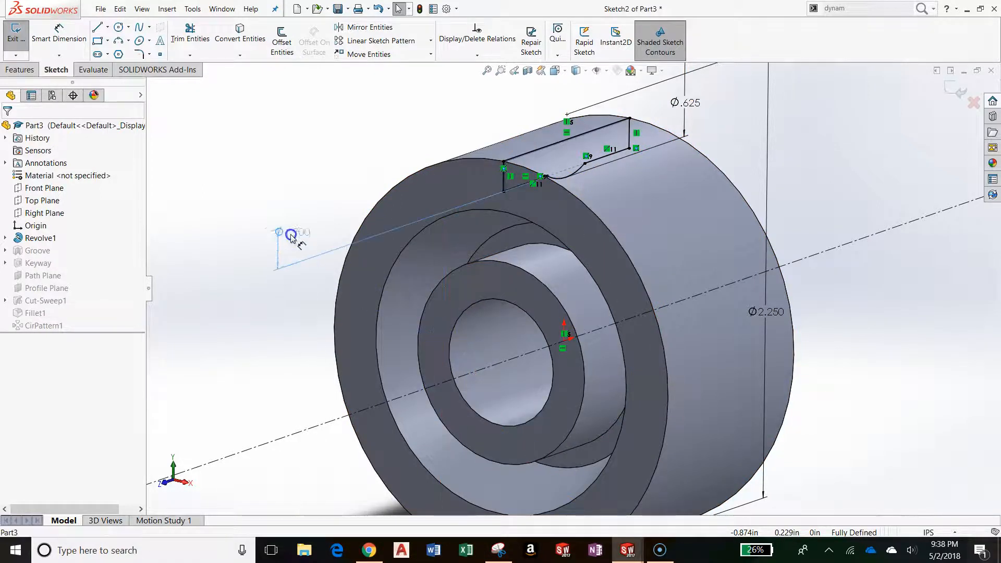
click(221, 217)
click(12, 37)
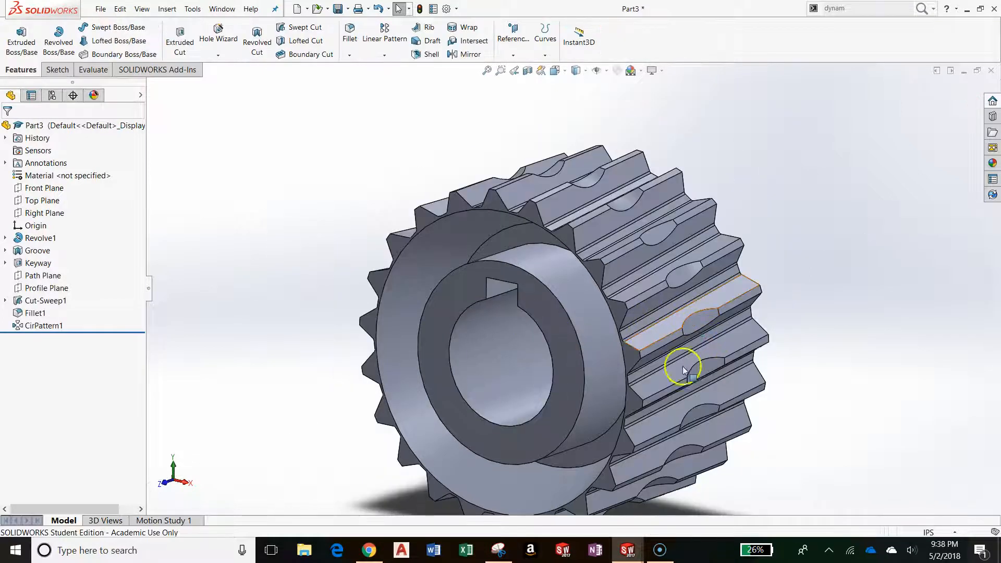
click(356, 34)
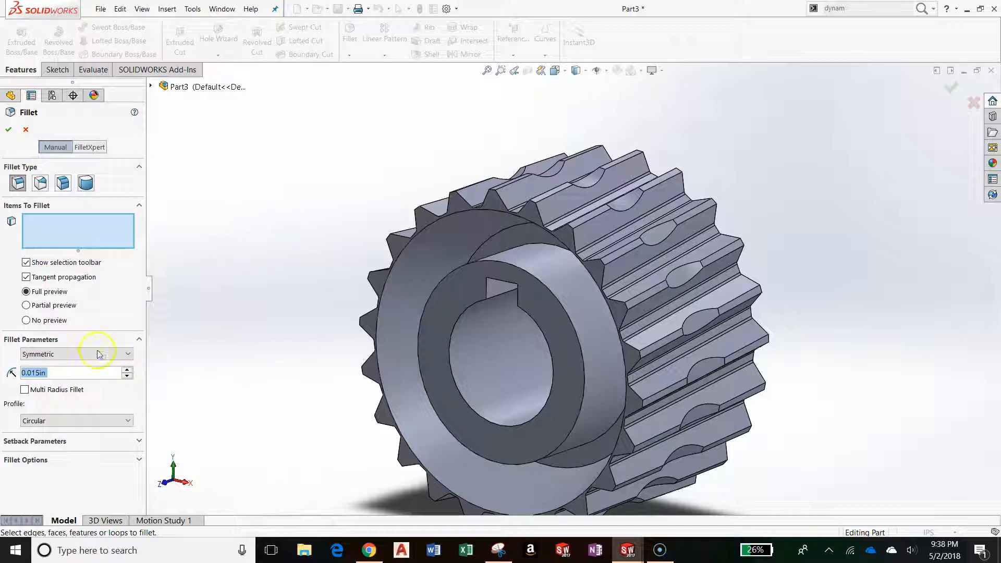
click(151, 86)
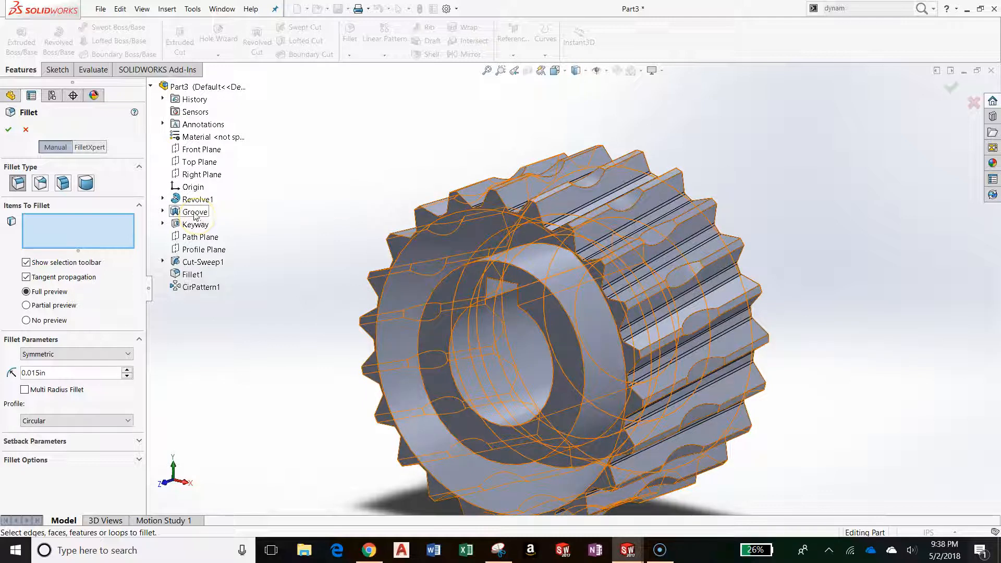
scroll(545, 224, down, 5)
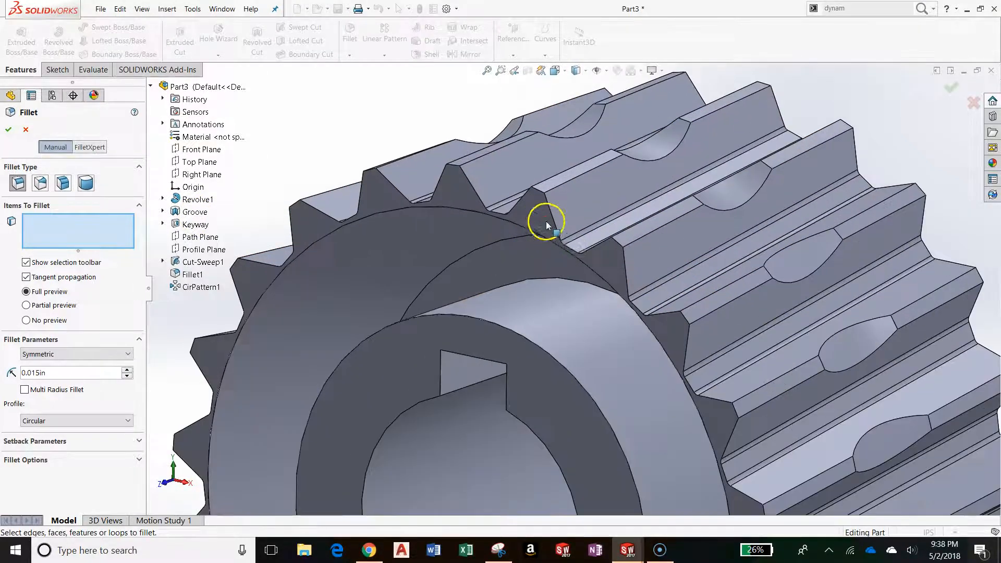
scroll(556, 267, up, 5)
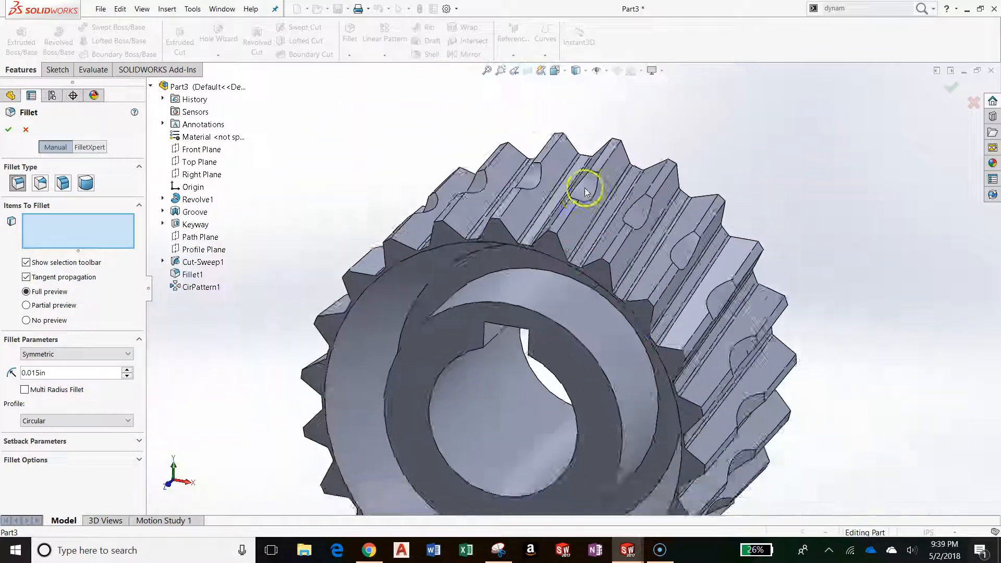
scroll(584, 204, down, 6)
scroll(555, 255, down, 2)
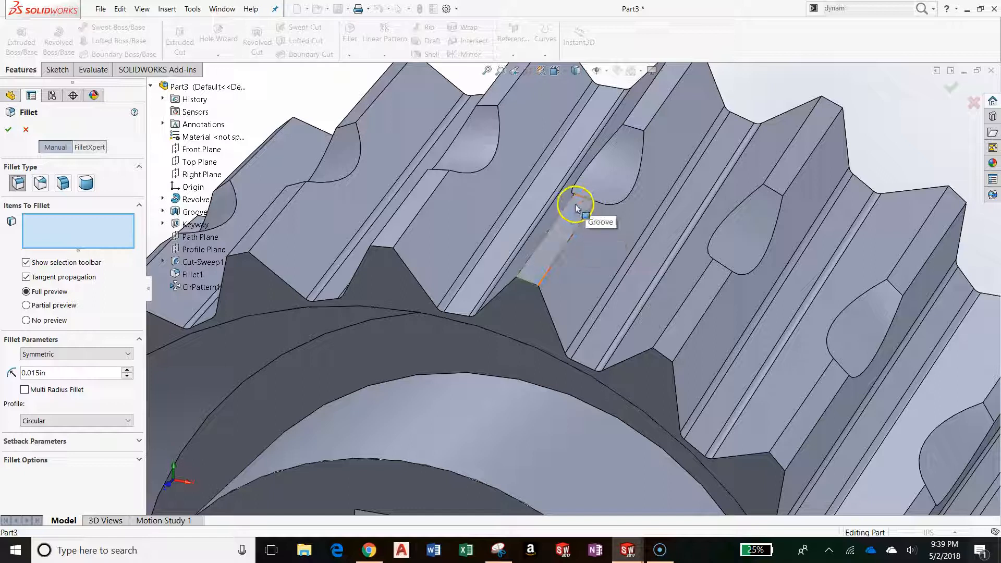
click(540, 281)
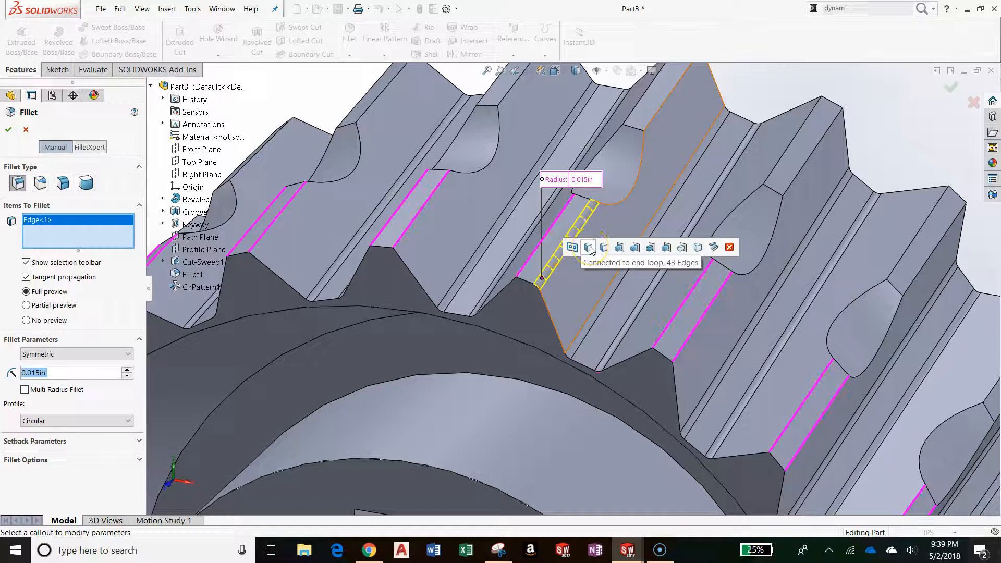
click(589, 248)
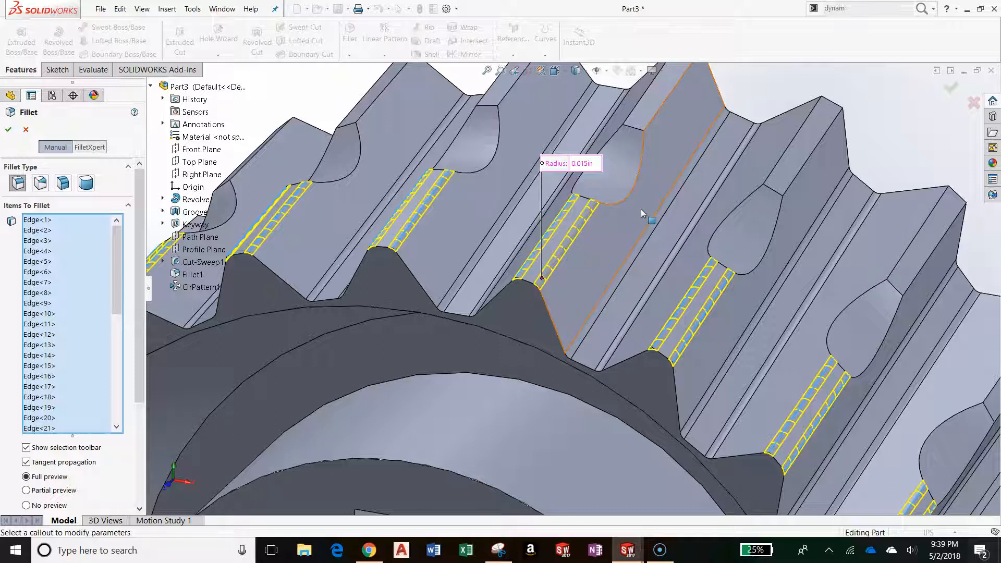
scroll(640, 209, up, 5)
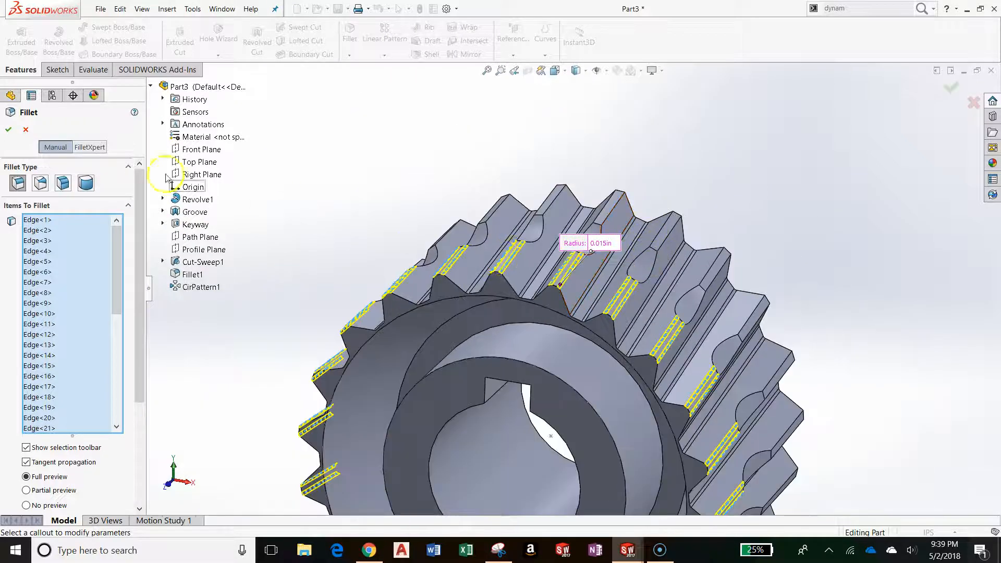
click(26, 129)
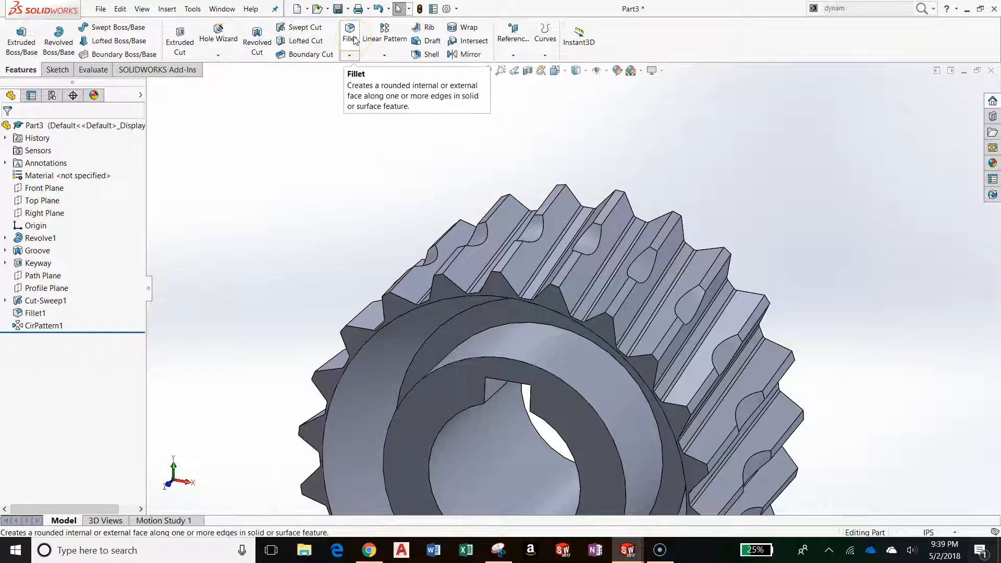
- Open the Groove feature's sketch, examine its profile up close, and exit the sketch
click(42, 254)
click(67, 222)
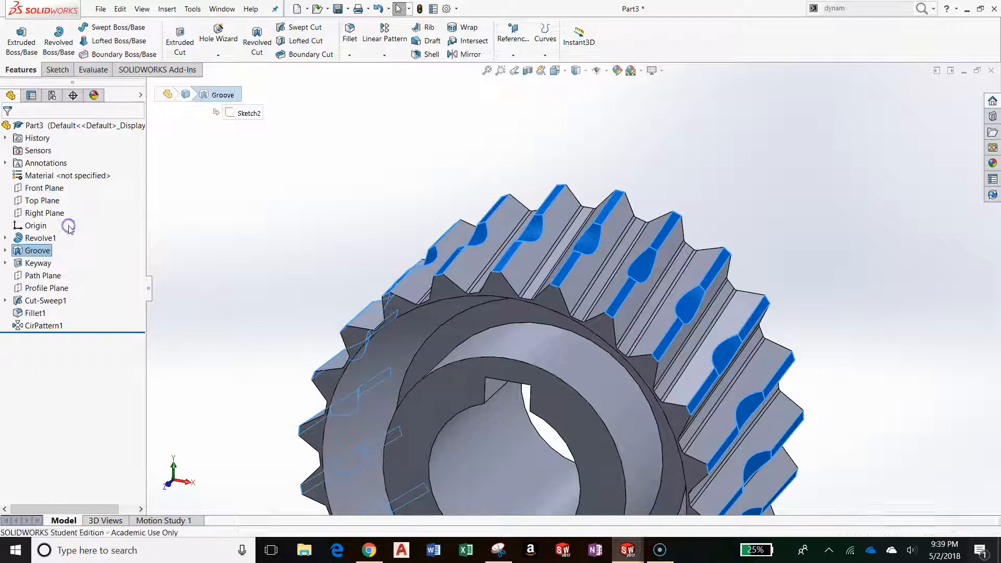
mouse_move(503, 299)
middle_down()
mouse_move(464, 248)
mouse_move(415, 245)
mouse_move(442, 272)
middle_up()
scroll(572, 289, down, 5)
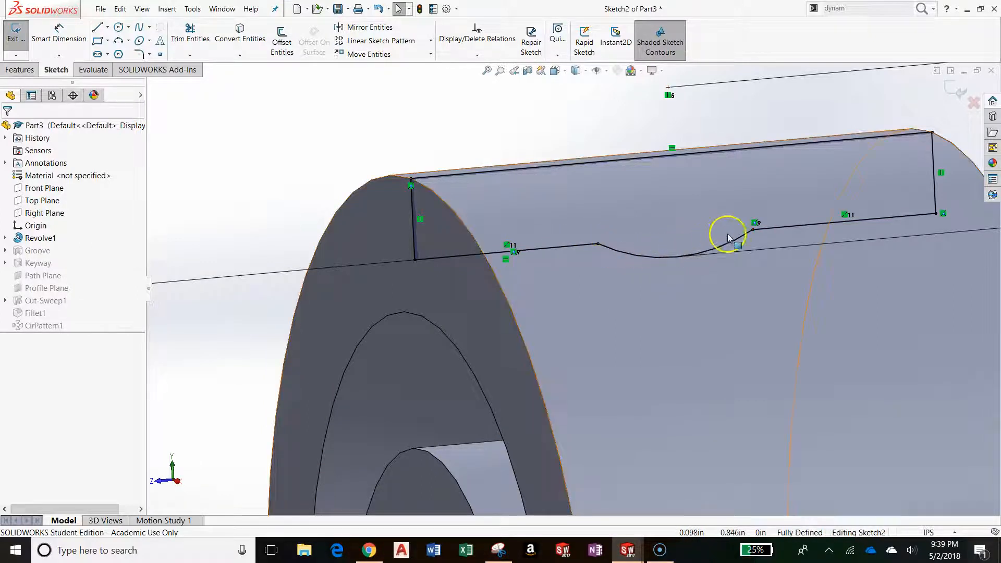
click(16, 33)
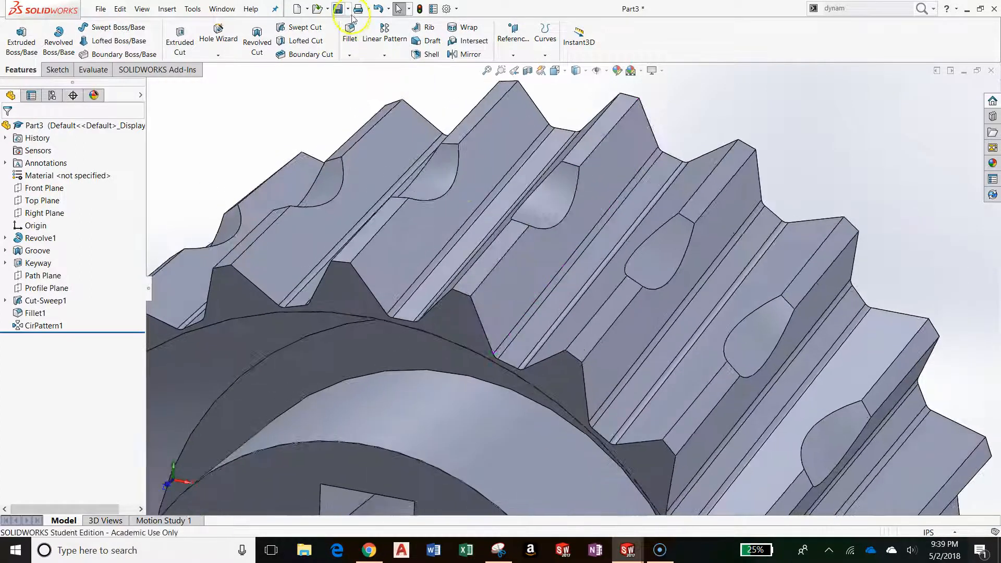
- Fillet all edges of the Groove feature across the gear teeth with a 0.015 in radius
click(351, 31)
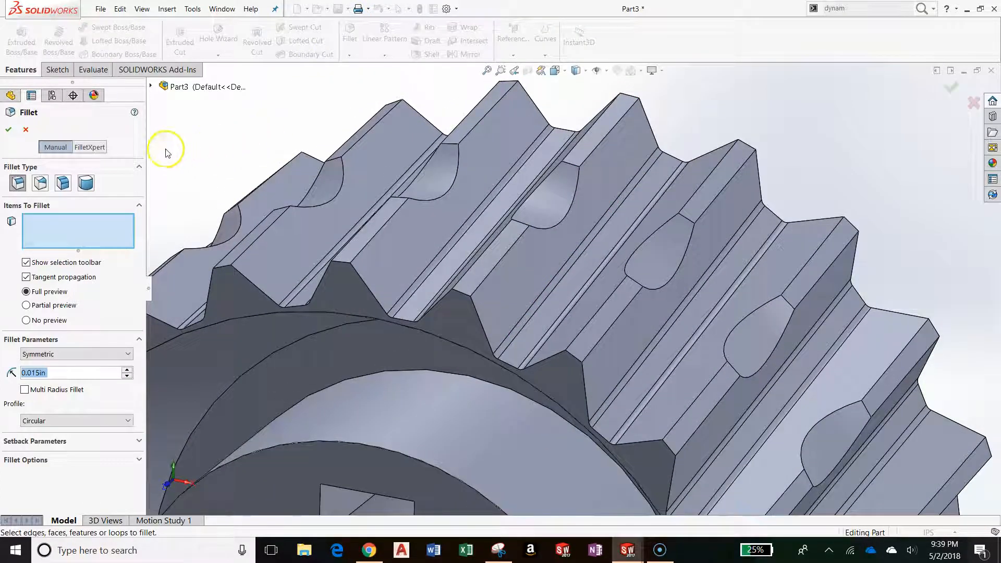
click(151, 86)
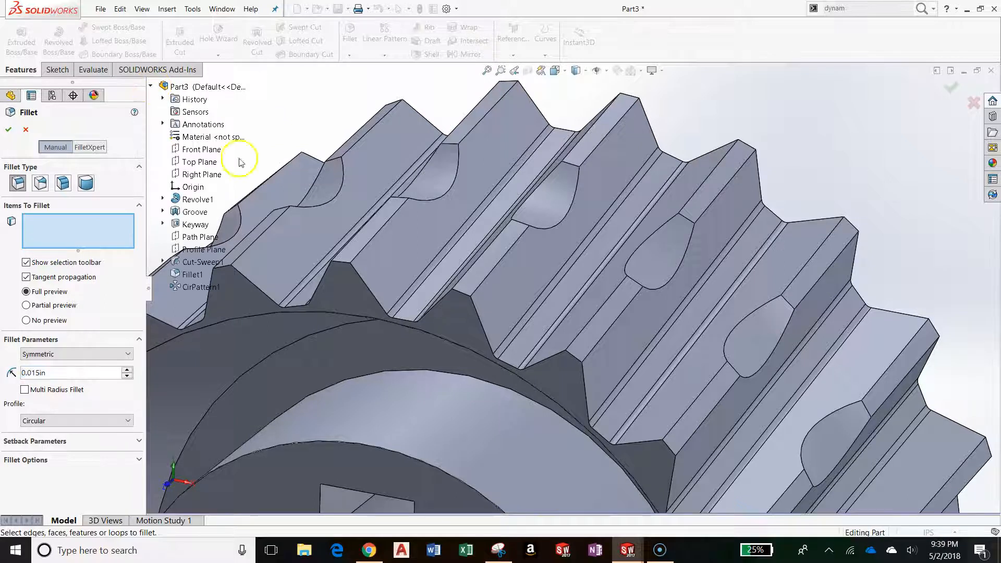
scroll(328, 218, up, 5)
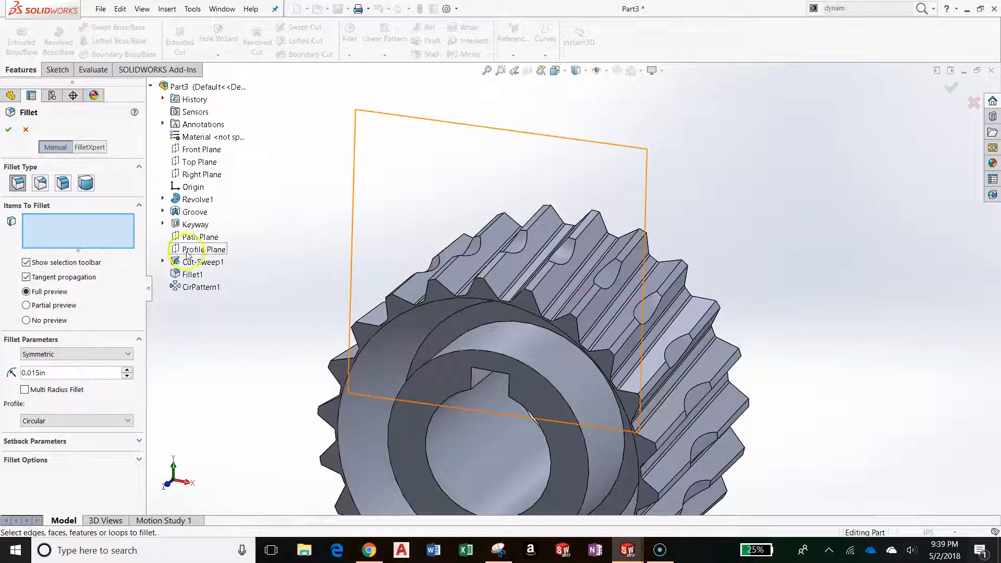
click(195, 214)
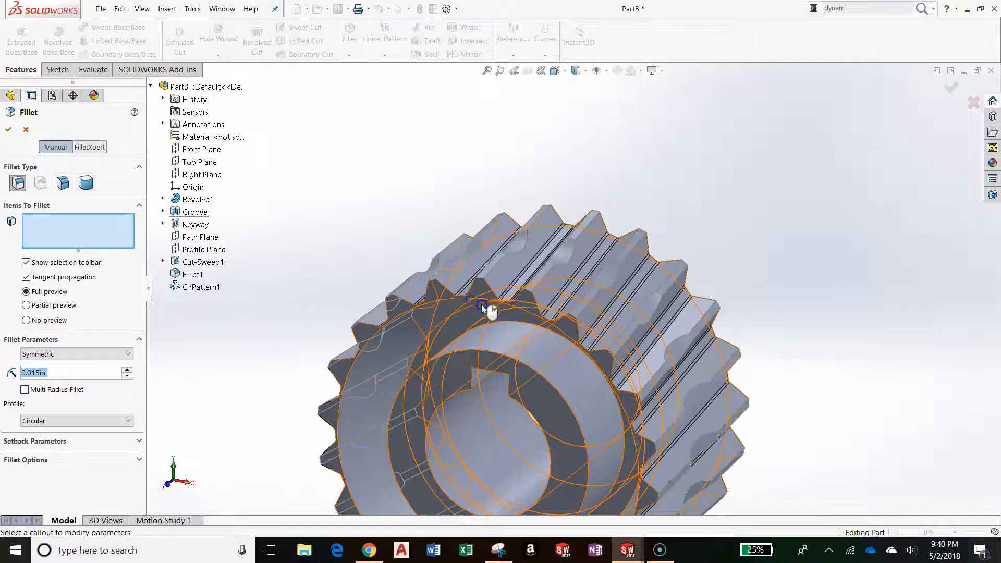
scroll(571, 268, down, 5)
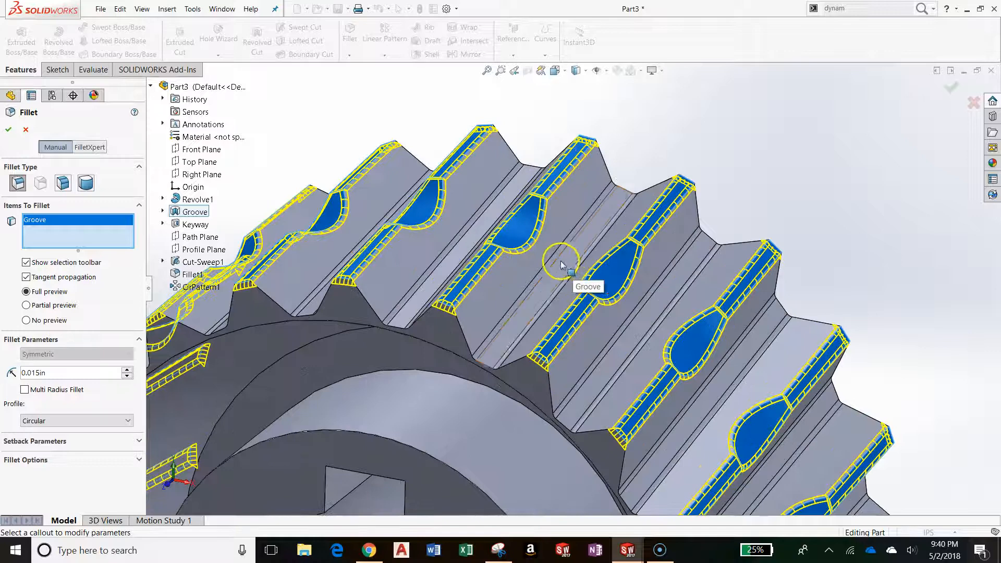
scroll(560, 260, down, 2)
scroll(605, 206, up, 6)
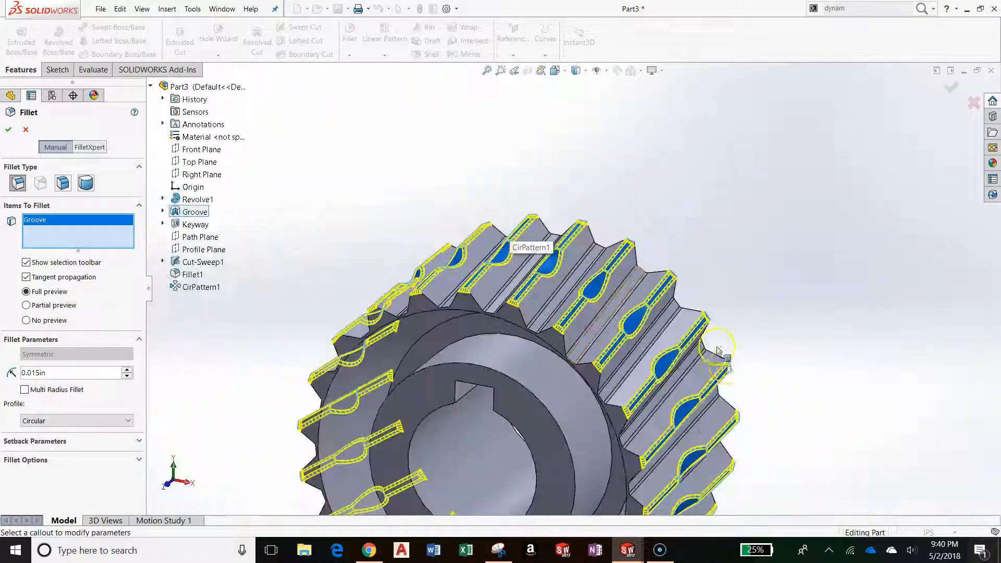
scroll(647, 386, down, 3)
middle_drag(636, 380, 598, 364)
scroll(452, 212, up, 3)
scroll(449, 208, down, 3)
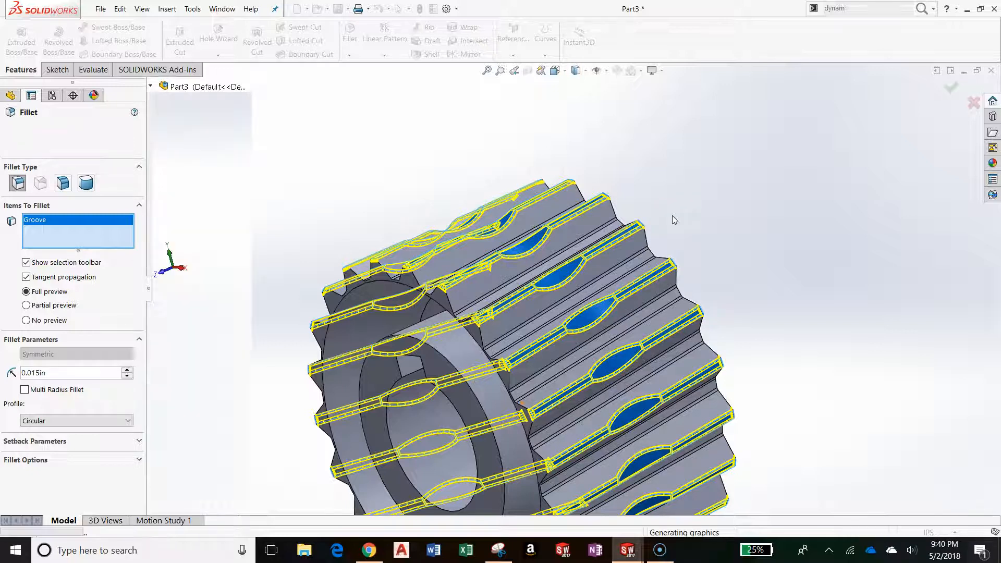
scroll(706, 292, up, 3)
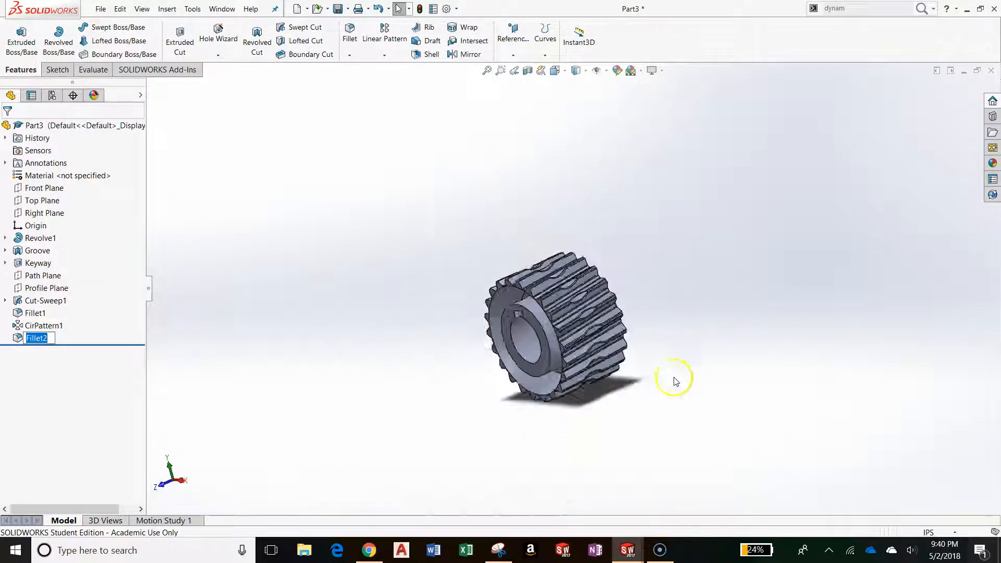
- Fillet the edges of the recessed ring faces on both sides of the gear with a 0.031 in radius
scroll(483, 226, down, 5)
middle_drag(473, 228, 494, 176)
middle_drag(476, 211, 517, 235)
click(350, 32)
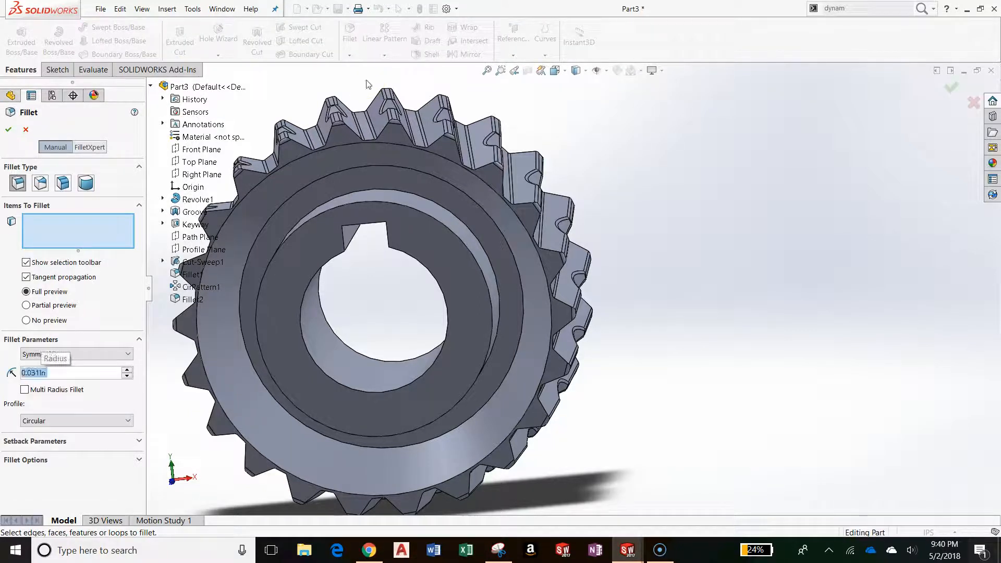
scroll(454, 192, down, 1)
middle_drag(453, 193, 396, 211)
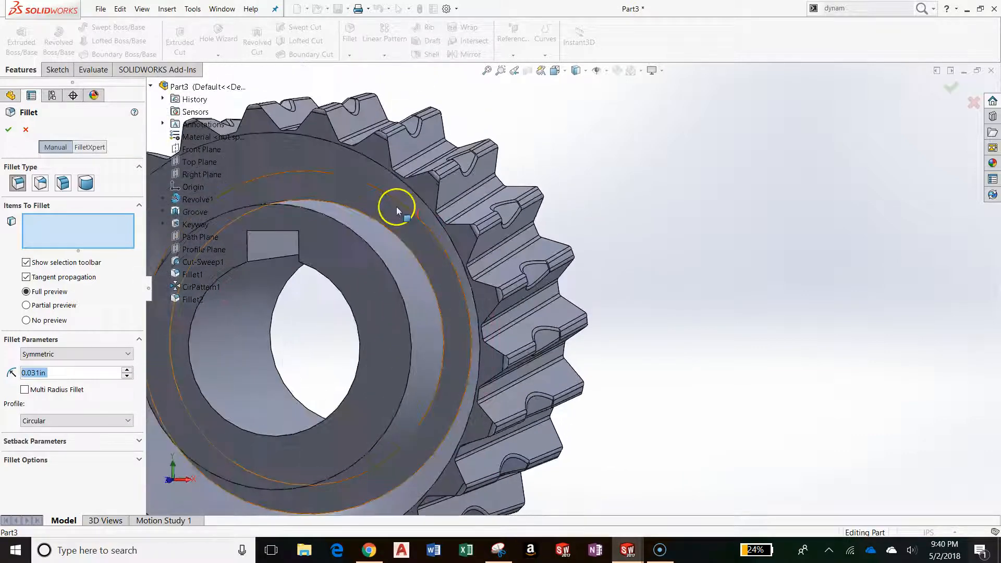
click(327, 190)
middle_drag(336, 198, 331, 286)
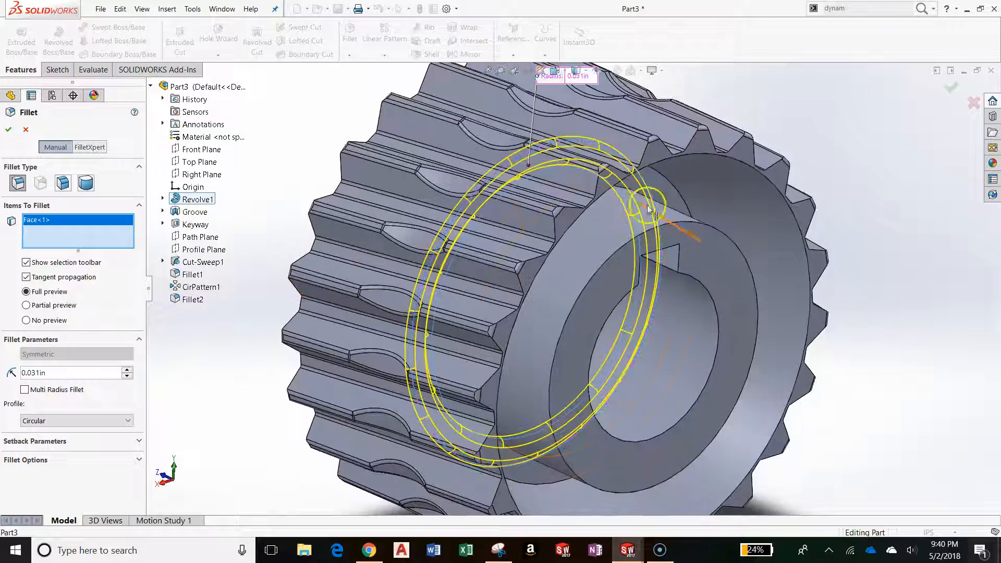
click(664, 192)
middle_drag(663, 190, 886, 225)
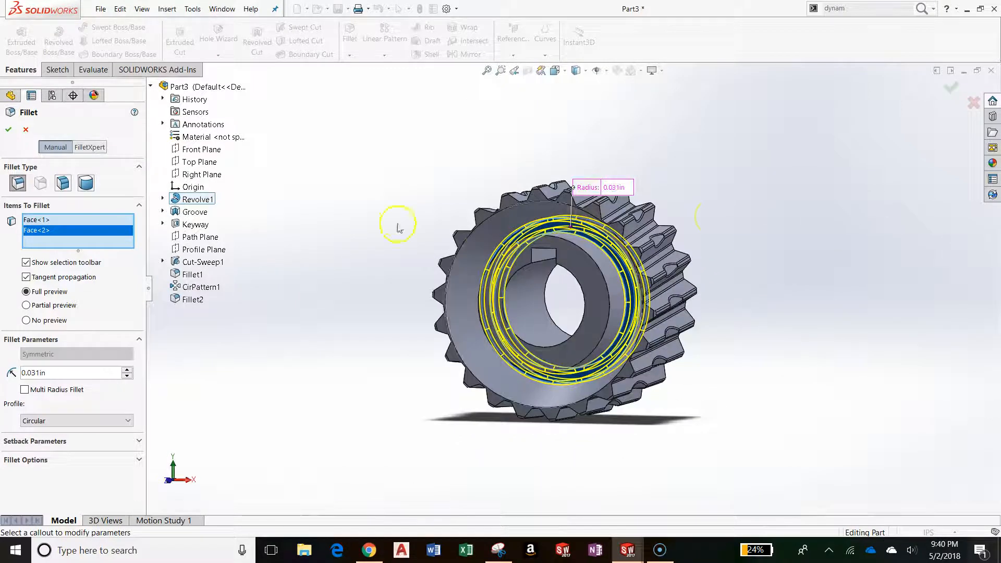
click(8, 129)
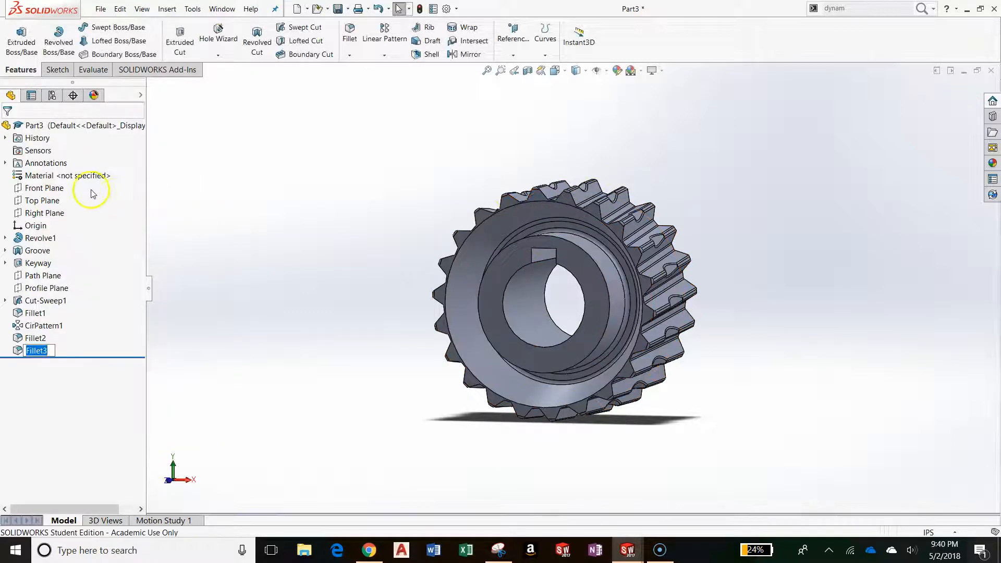
- Assign AISI 1020 steel from the SOLIDWORKS Materials library to the part
right_click(93, 177)
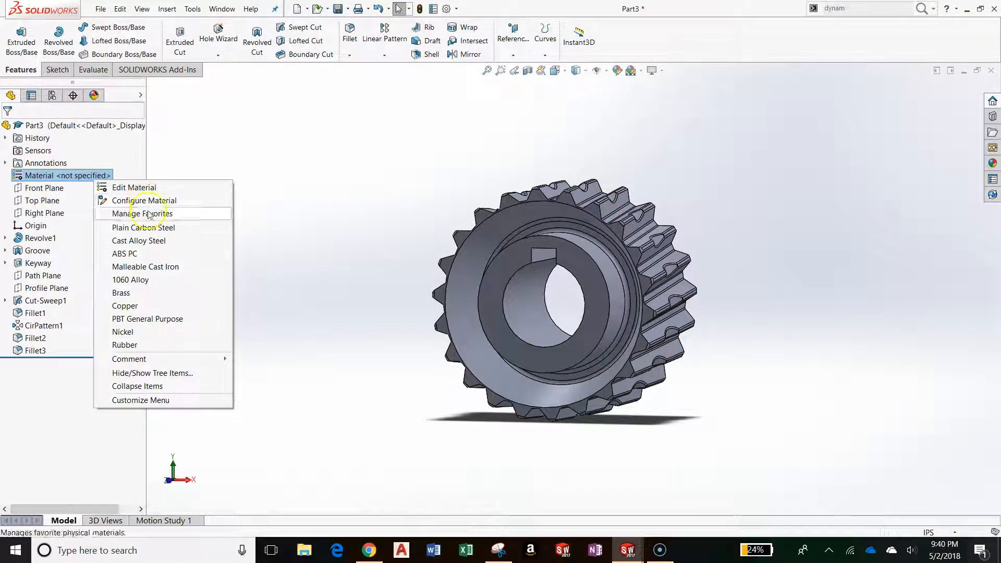
click(162, 189)
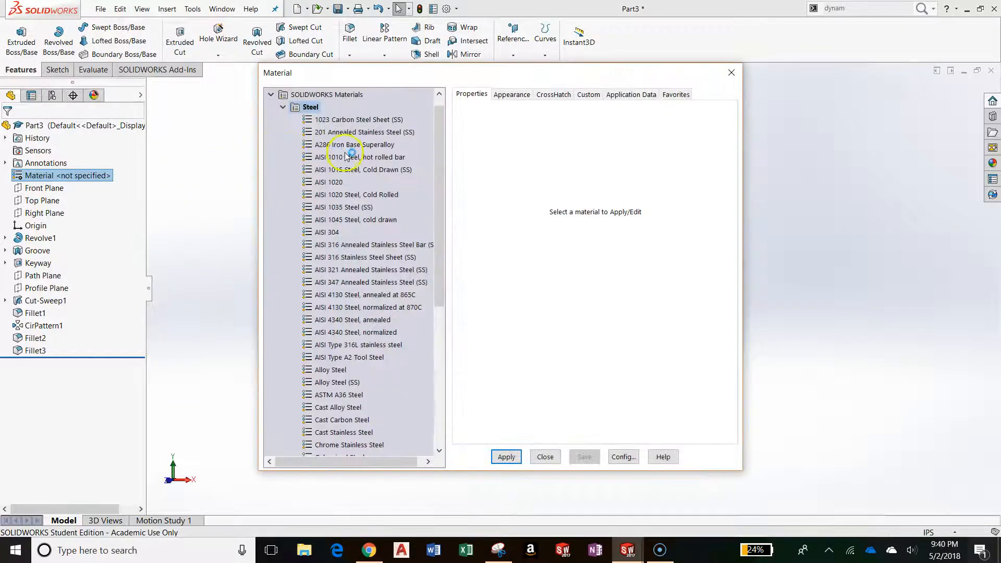
click(329, 182)
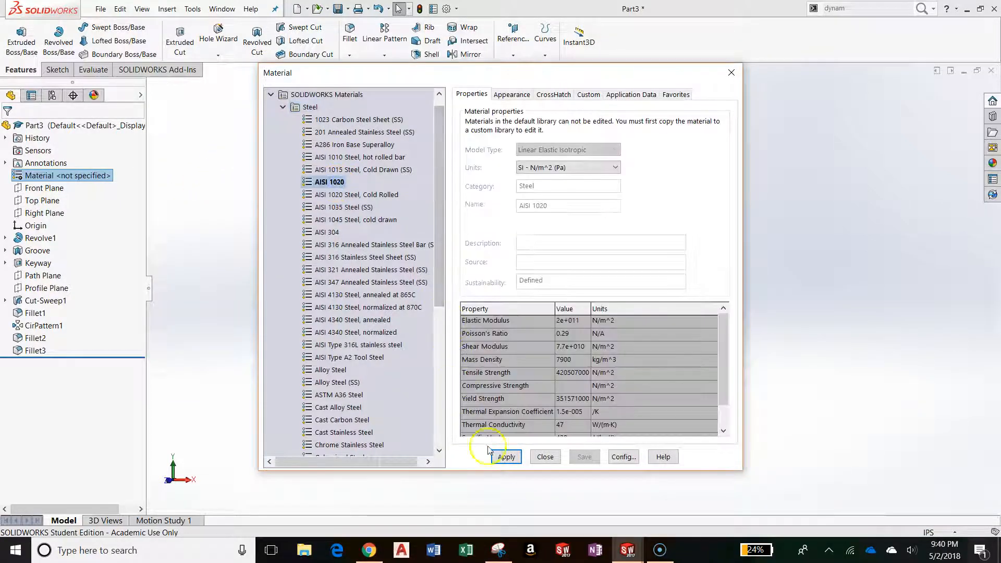
click(545, 456)
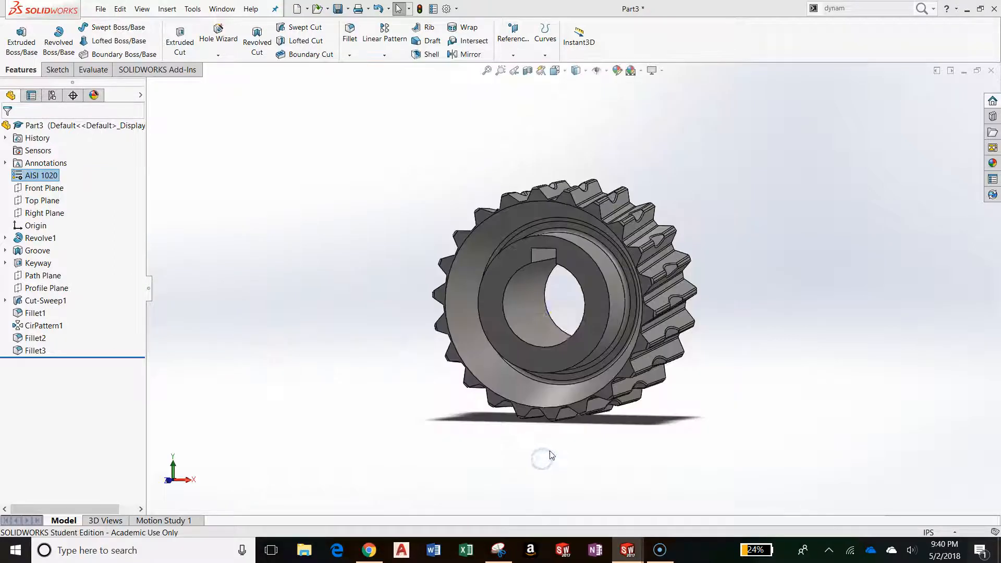
- Evaluate the mass properties of the finished gear
click(94, 69)
click(104, 37)
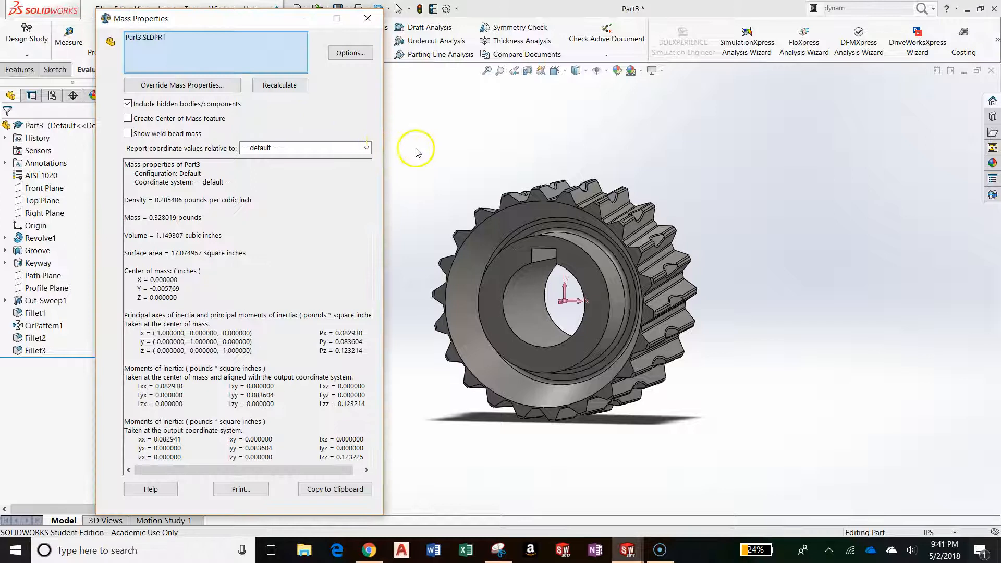